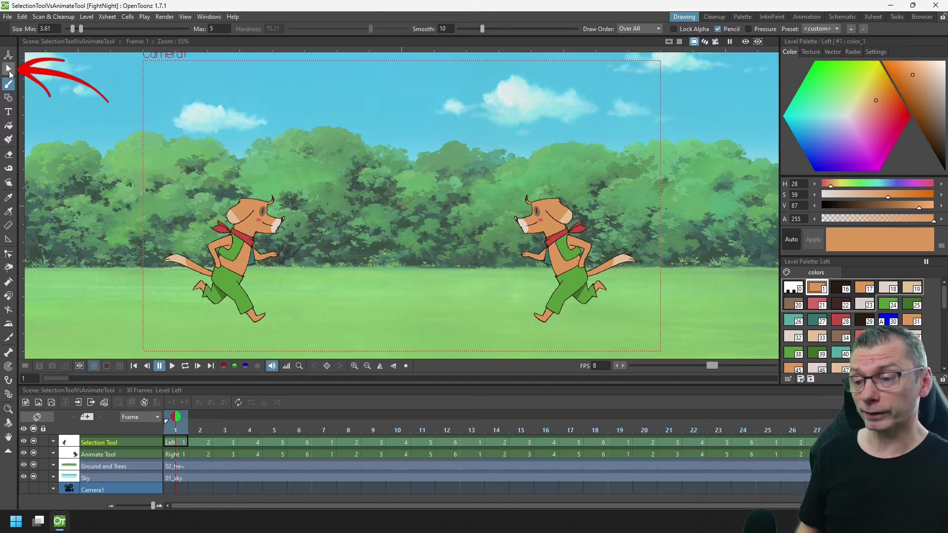
Step: Choose the Selection Tool with the Rectangular shape on frame 1 of the Left column
{"action": "left_click", "coordinate": [10, 71]}
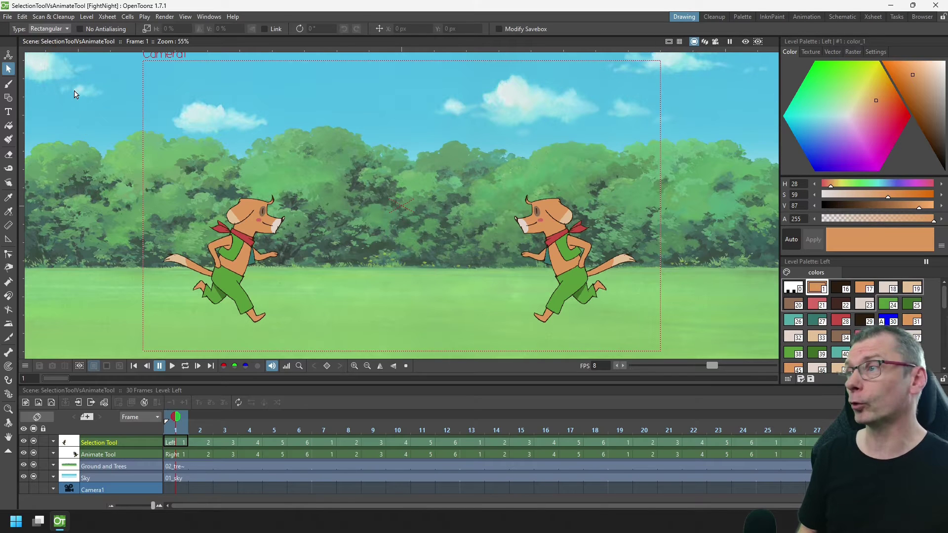
{"action": "left_click", "coordinate": [63, 30]}
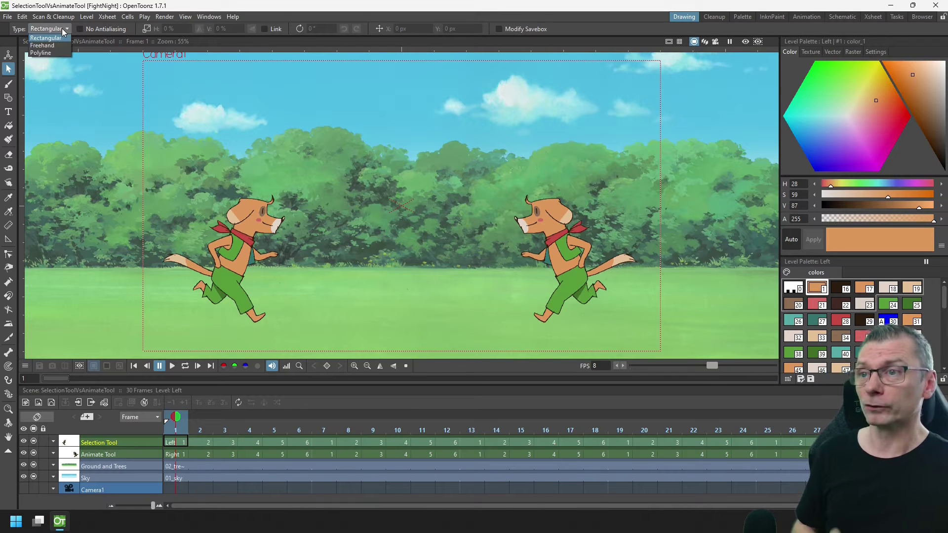
{"action": "left_click", "coordinate": [63, 39]}
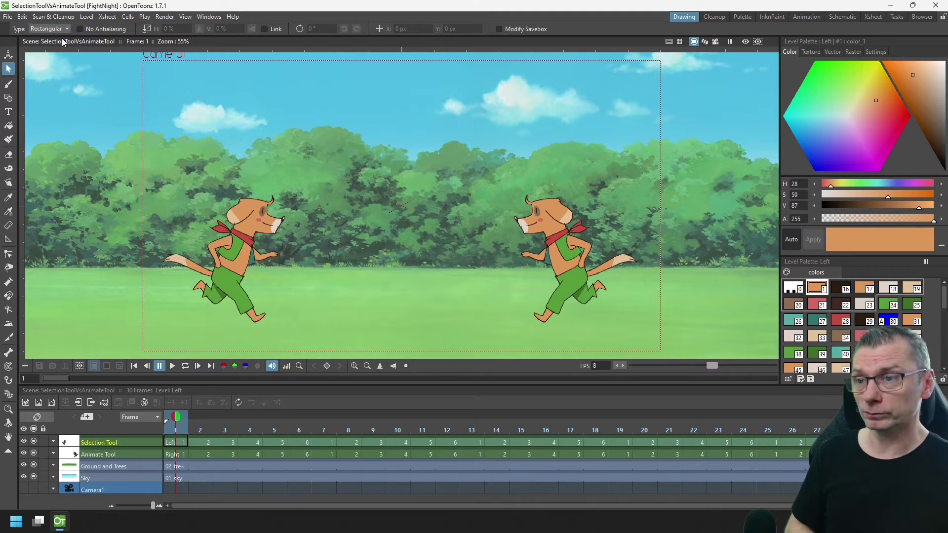
{"action": "left_click", "coordinate": [178, 442]}
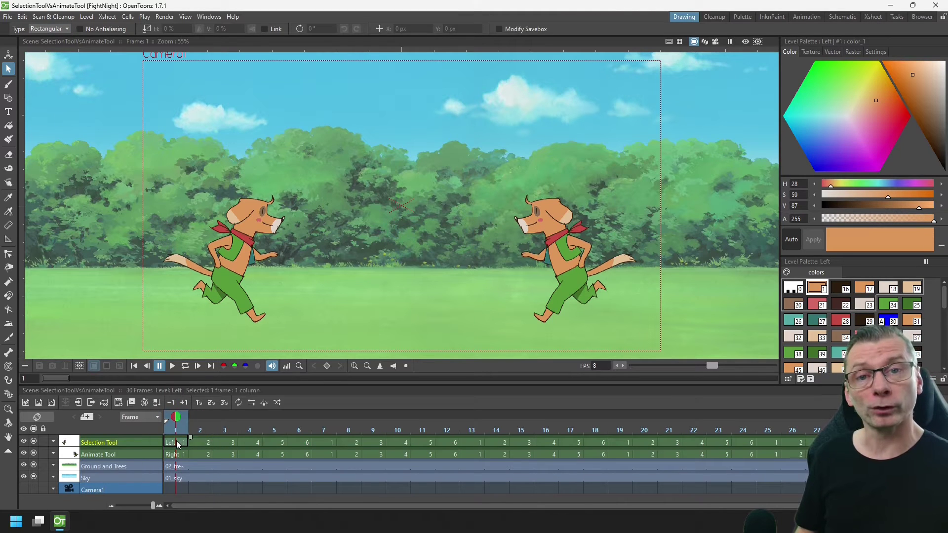
Step: Marquee the left dog and move it up toward the centre, undoing the rescale and squash trials
{"action": "left_click_drag", "start_coordinate": [153, 168], "coordinate": [304, 335]}
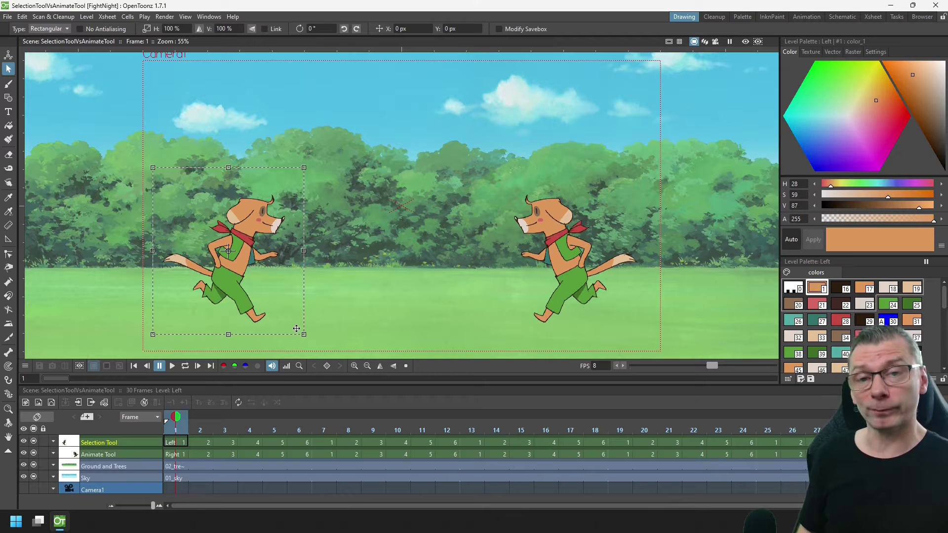
{"action": "left_click_drag", "start_coordinate": [198, 310], "coordinate": [321, 248]}
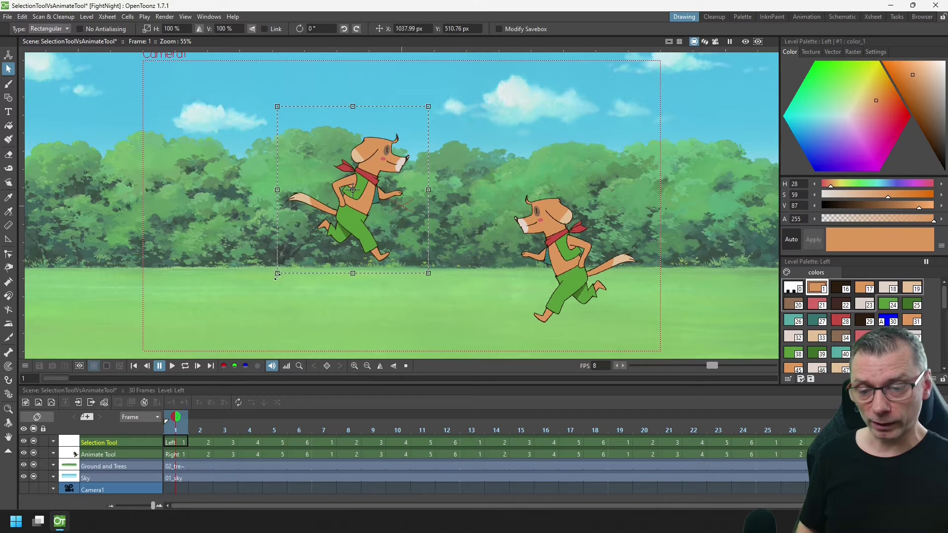
{"action": "left_click_drag", "start_coordinate": [276, 280], "coordinate": [255, 263]}
{"action": "key", "text": "ctrl+z"}
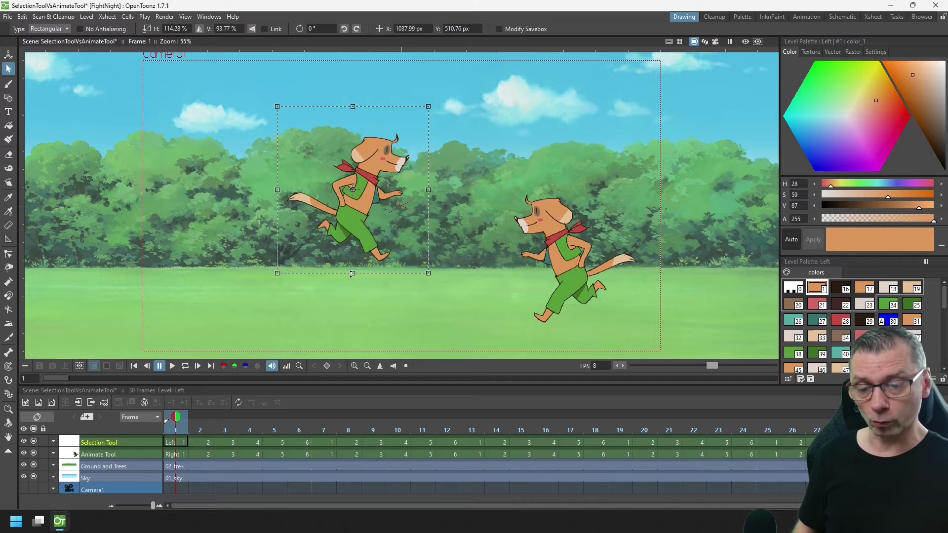
{"action": "mouse_move", "coordinate": [353, 273]}
{"action": "left_mouse_down"}
{"action": "mouse_move", "coordinate": [348, 351]}
{"action": "mouse_move", "coordinate": [343, 257]}
{"action": "mouse_move", "coordinate": [341, 267]}
{"action": "left_mouse_up"}
{"action": "key", "text": "ctrl+z"}
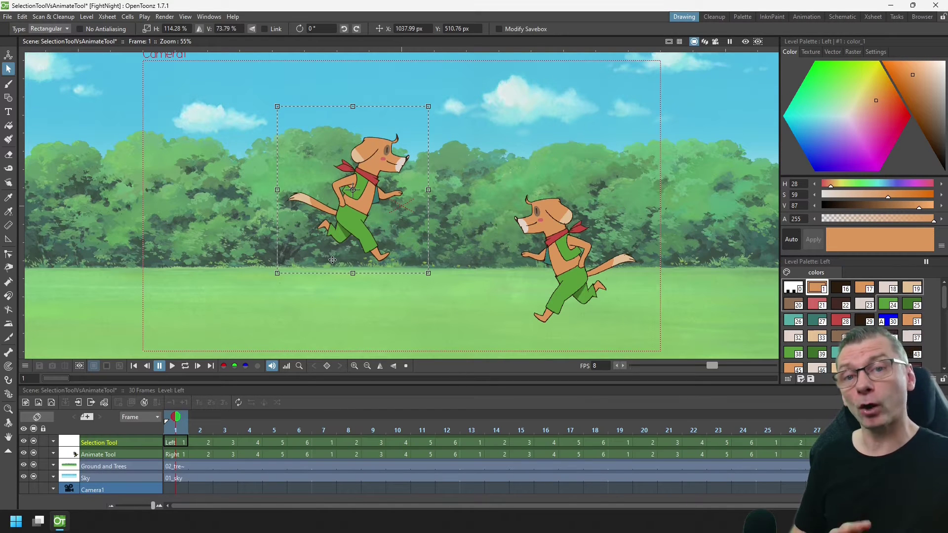
Step: Scale the left dog up from its corner handle, try tilting it, then deselect
{"action": "left_click_drag", "start_coordinate": [277, 273], "coordinate": [191, 306]}
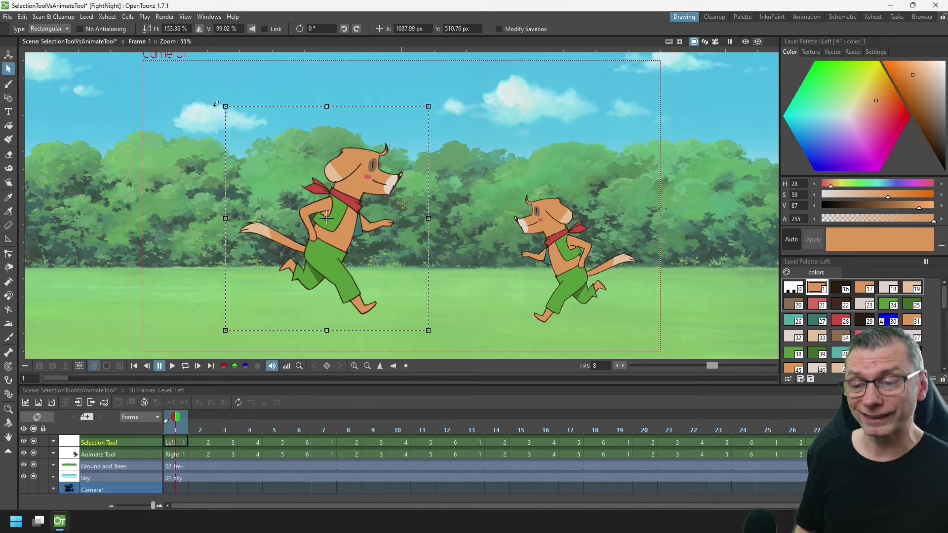
{"action": "left_click_drag", "start_coordinate": [216, 105], "coordinate": [189, 77]}
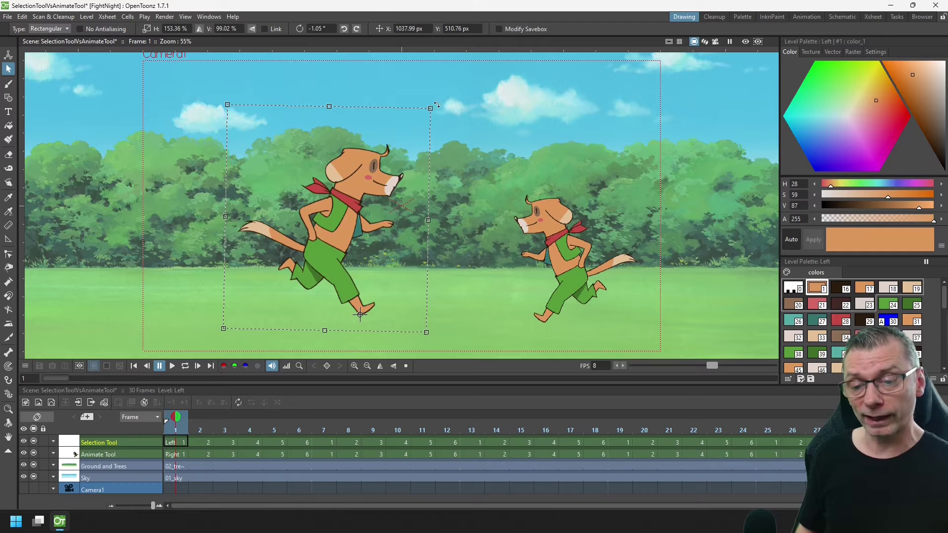
{"action": "mouse_move", "coordinate": [436, 106]}
{"action": "left_mouse_down"}
{"action": "mouse_move", "coordinate": [390, 82]}
{"action": "mouse_move", "coordinate": [270, 112]}
{"action": "mouse_move", "coordinate": [415, 99]}
{"action": "mouse_move", "coordinate": [481, 108]}
{"action": "mouse_move", "coordinate": [444, 94]}
{"action": "mouse_move", "coordinate": [410, 99]}
{"action": "mouse_move", "coordinate": [421, 111]}
{"action": "left_mouse_up"}
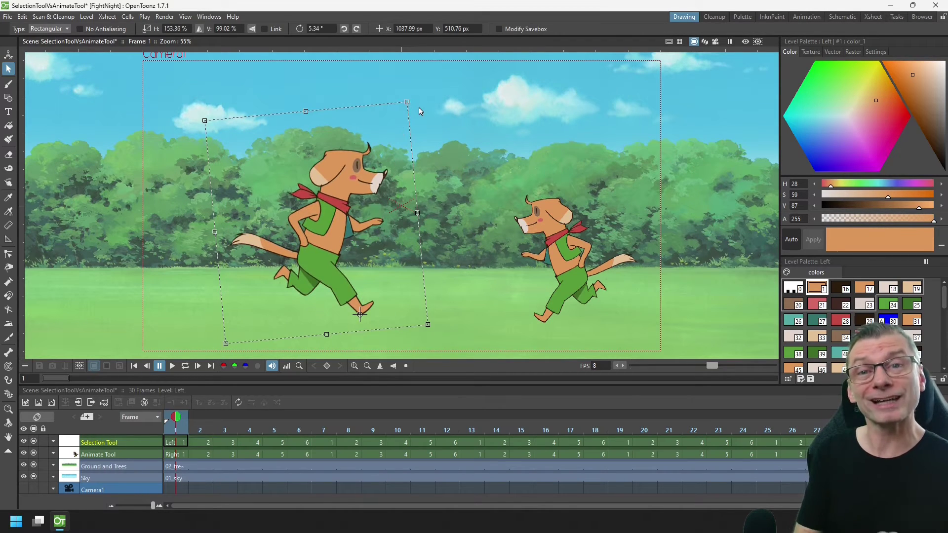
{"action": "left_click", "coordinate": [310, 88]}
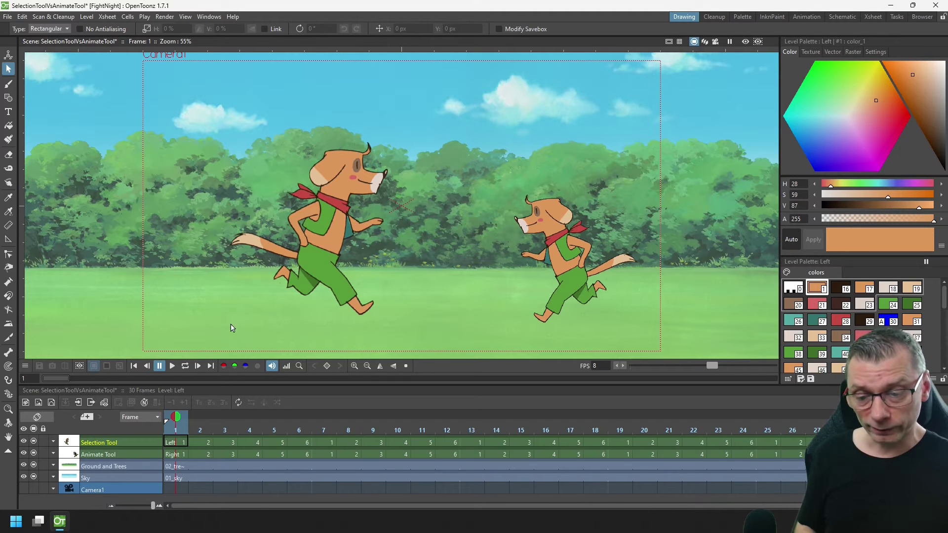
Step: Try two shears on the left dog, undo both, and reselect it upright
{"action": "left_click_drag", "start_coordinate": [290, 256], "coordinate": [411, 135]}
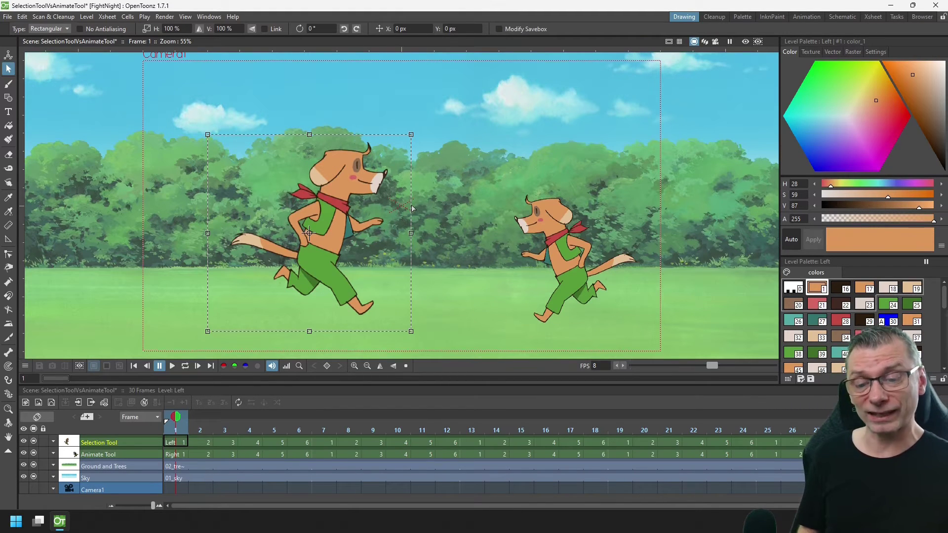
{"action": "left_click_drag", "start_coordinate": [408, 193], "coordinate": [377, 195]}
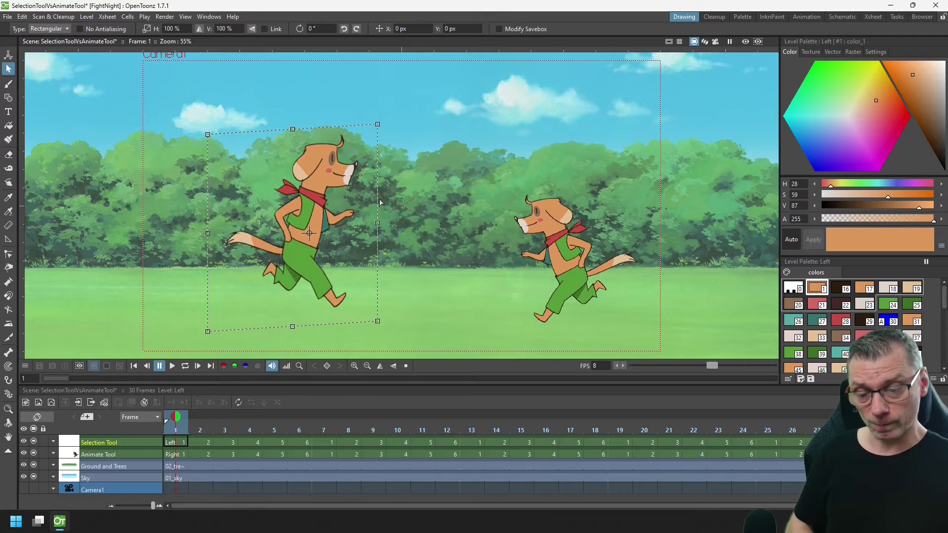
{"action": "key", "text": "ctrl+z"}
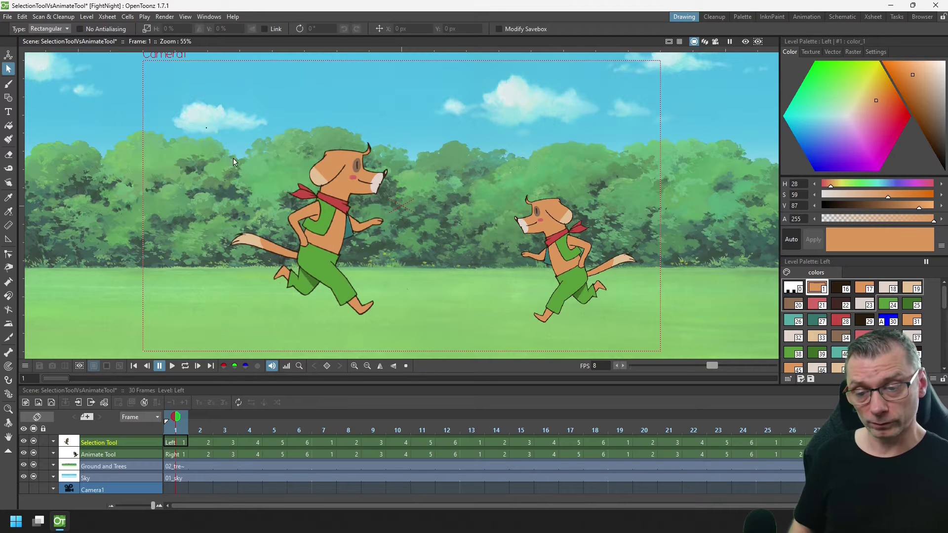
{"action": "left_click_drag", "start_coordinate": [206, 127], "coordinate": [416, 324]}
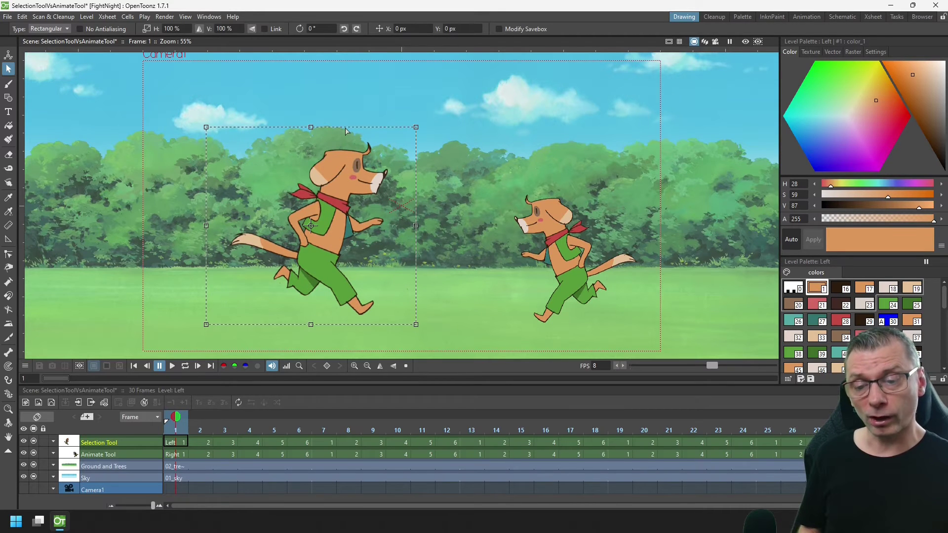
{"action": "left_click_drag", "start_coordinate": [357, 129], "coordinate": [332, 160]}
{"action": "key", "text": "ctrl+z"}
{"action": "left_click_drag", "start_coordinate": [216, 318], "coordinate": [334, 256]}
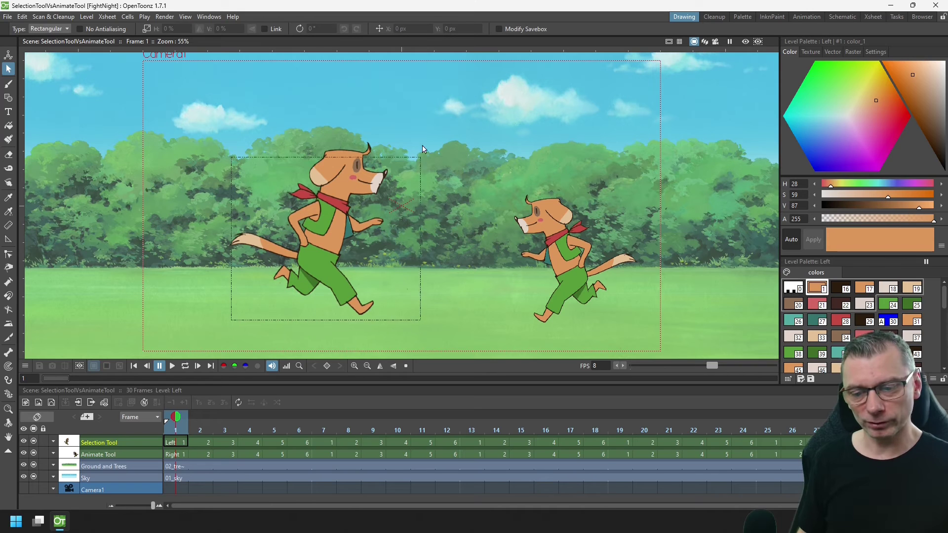
Step: Select the left dog and toggle Flip Horizontal and Flip Vertical on and back off
{"action": "left_click_drag", "start_coordinate": [423, 138], "coordinate": [423, 132]}
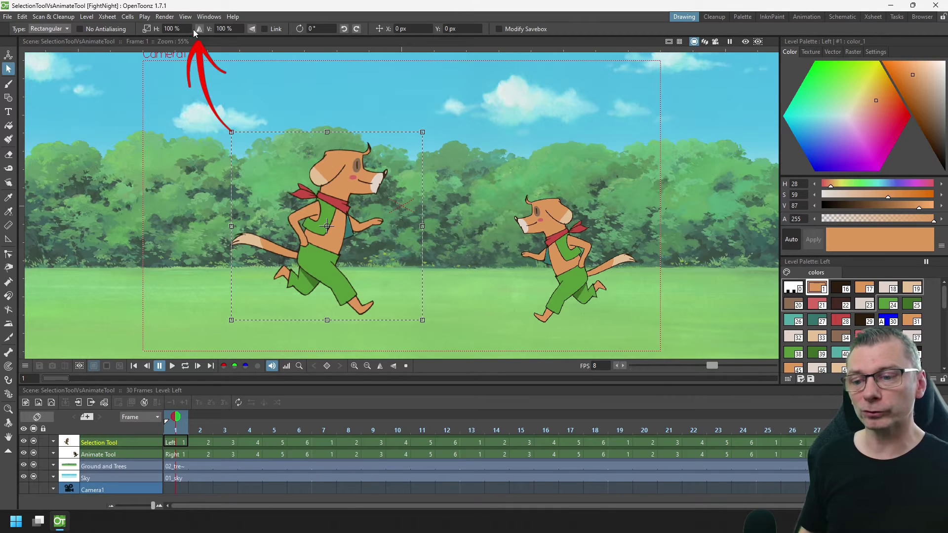
{"action": "left_click", "coordinate": [199, 30]}
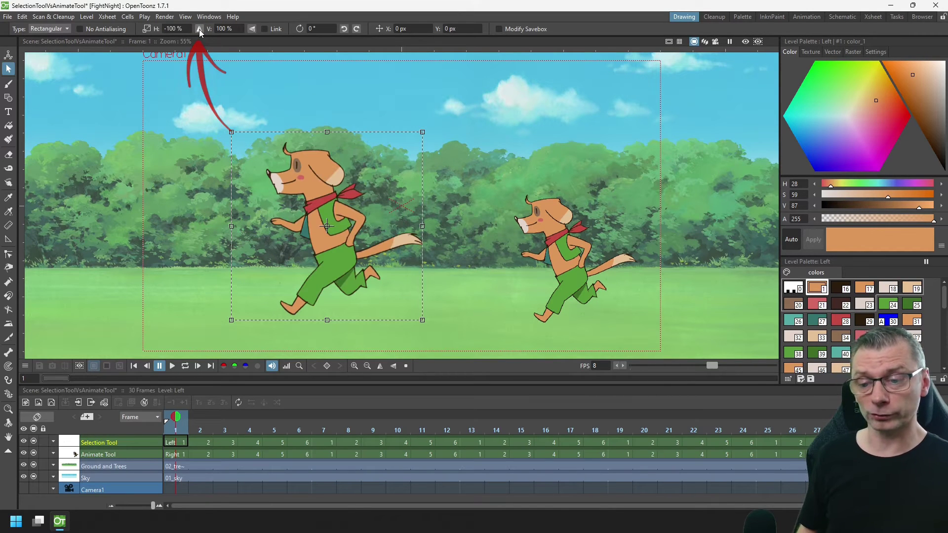
{"action": "left_click", "coordinate": [199, 29]}
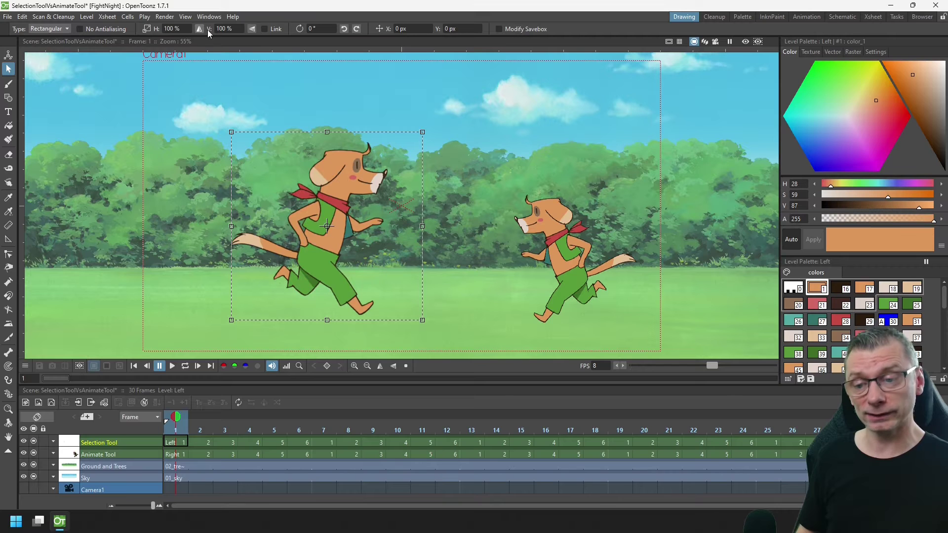
{"action": "left_click", "coordinate": [252, 31]}
{"action": "left_click", "coordinate": [252, 31]}
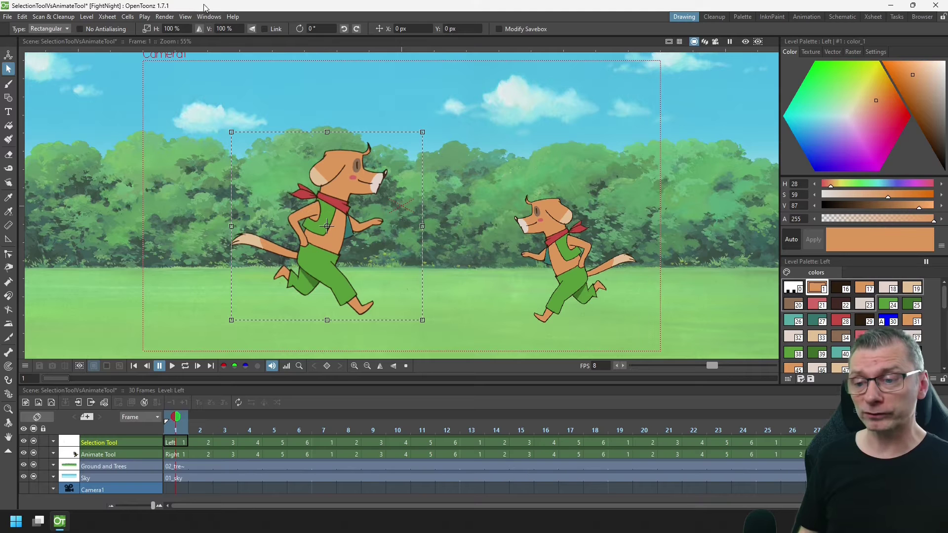
Step: Set the left dog's horizontal scale to 50% and deselect it
{"action": "left_click", "coordinate": [172, 28]}
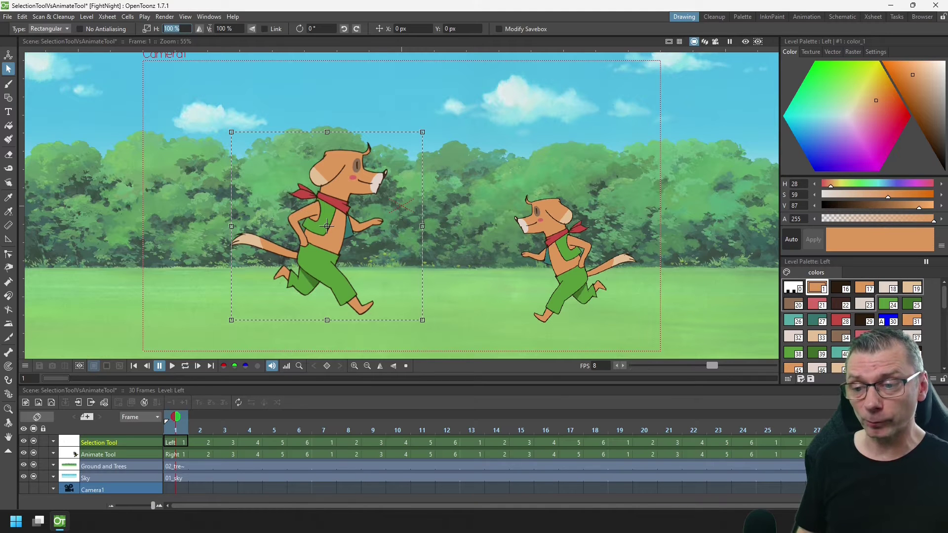
{"action": "type", "text": "50"}
{"action": "key", "text": "Tab"}
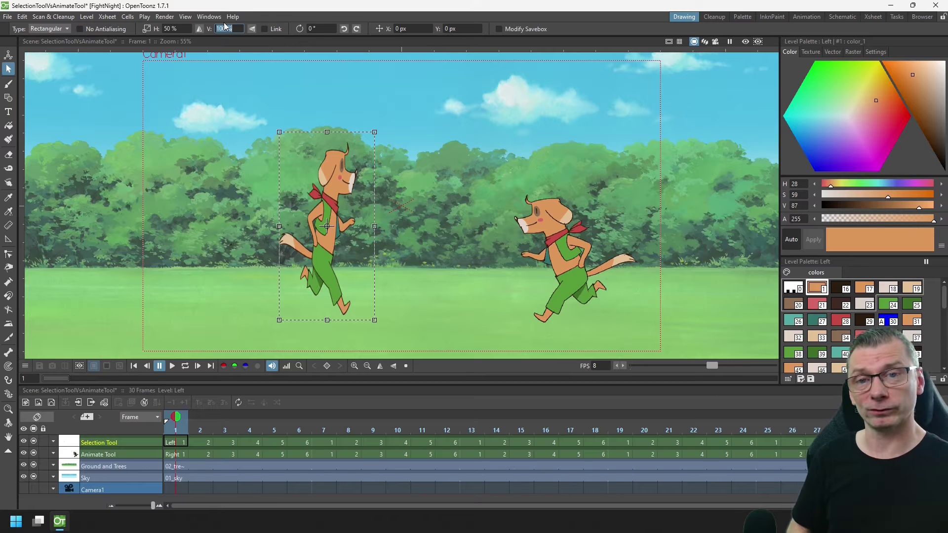
{"action": "left_click", "coordinate": [387, 96]}
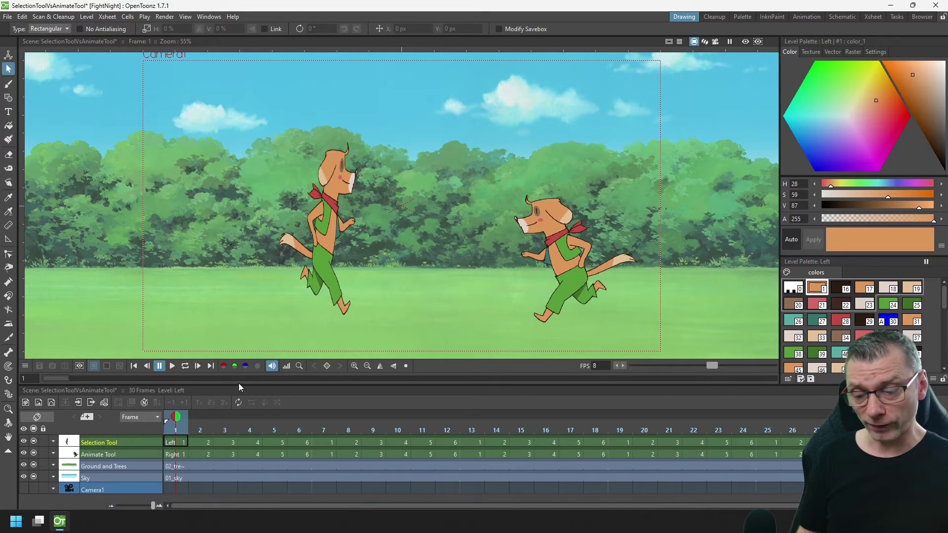
Step: Step through frames 2 to 7 of the left dog and undo the stretched pose
{"action": "left_click", "coordinate": [198, 444]}
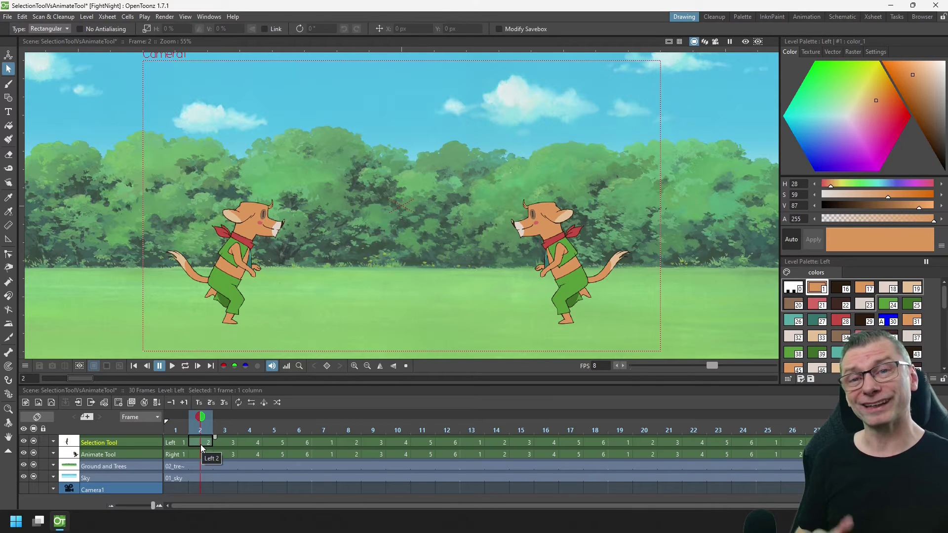
{"action": "left_click", "coordinate": [225, 445]}
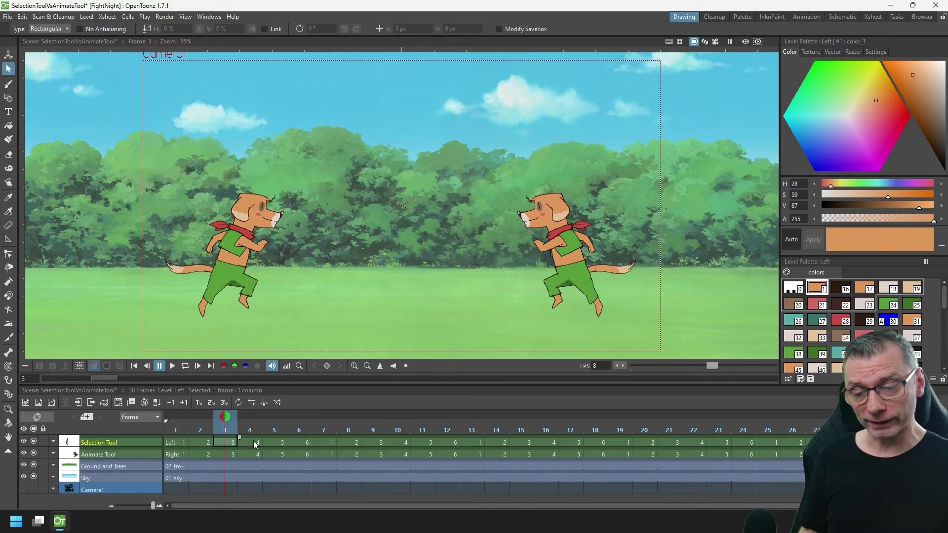
{"action": "left_click", "coordinate": [254, 442]}
{"action": "left_click", "coordinate": [282, 441]}
{"action": "left_click", "coordinate": [298, 440]}
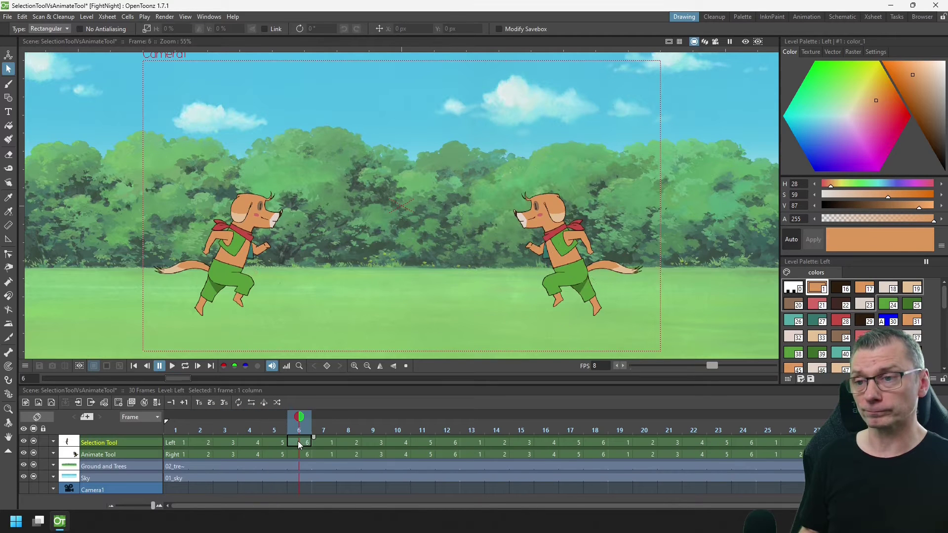
{"action": "left_click", "coordinate": [327, 443]}
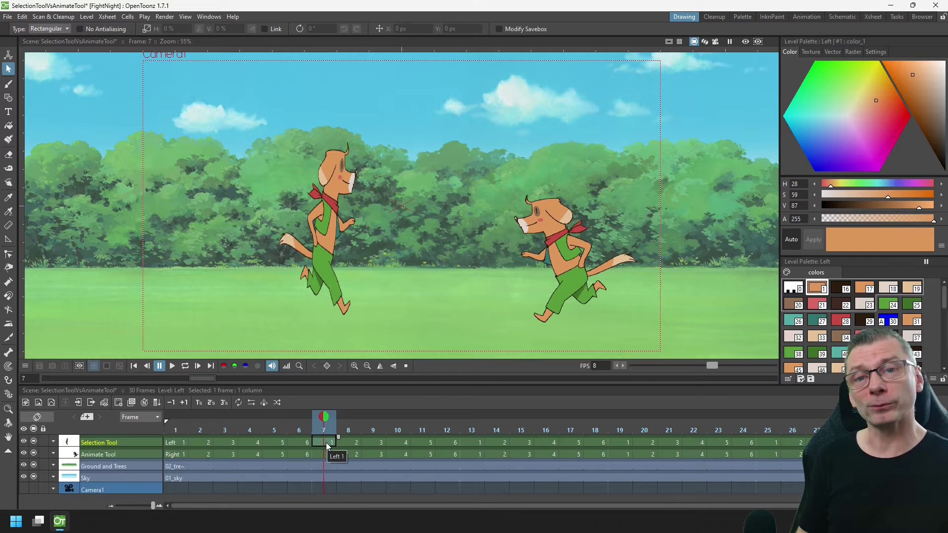
{"action": "key", "text": "ctrl+z"}
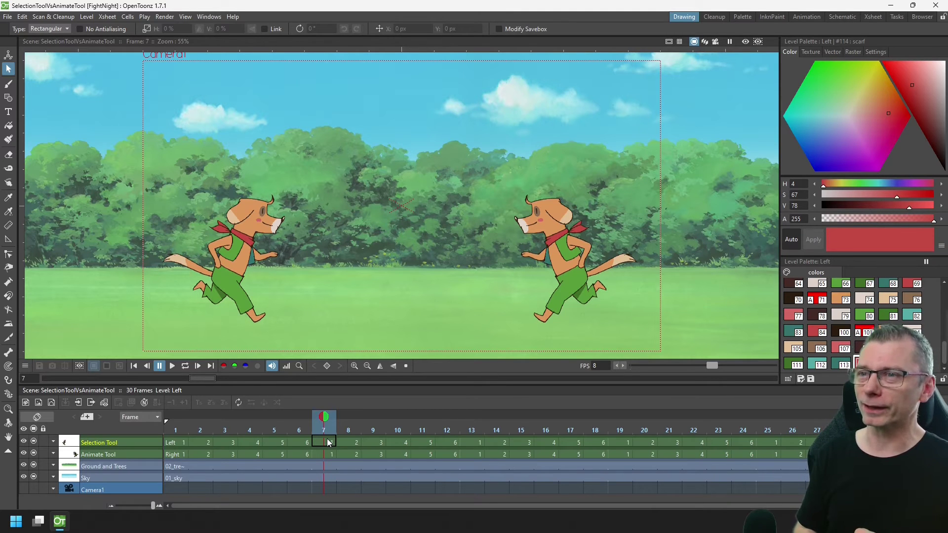
Step: Go to frame 3 of the right dog's column and activate the Animate Tool in Position mode
{"action": "left_click", "coordinate": [328, 441]}
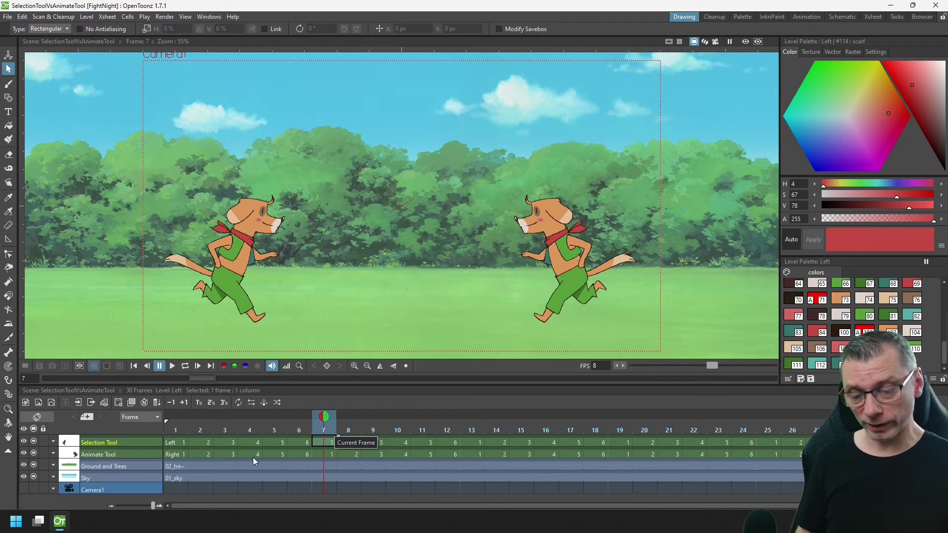
{"action": "left_click", "coordinate": [228, 453]}
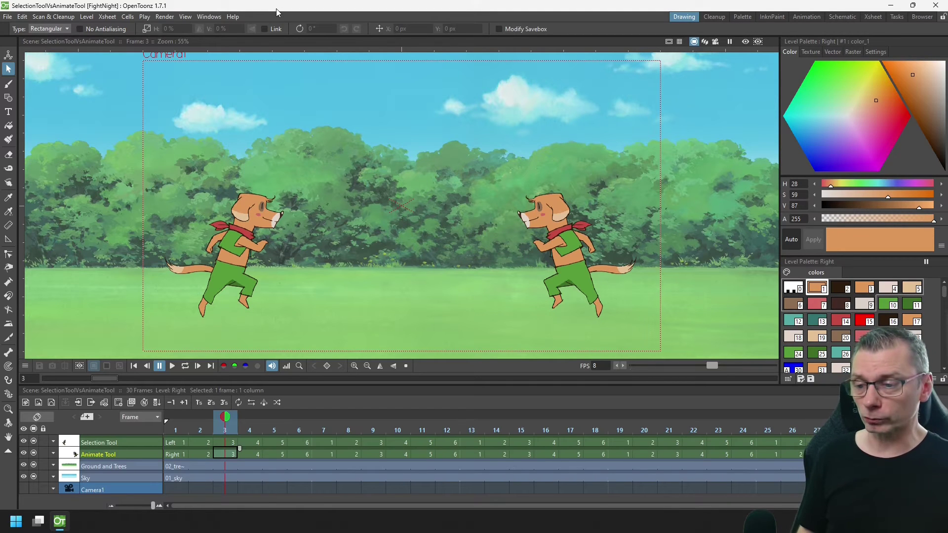
{"action": "left_click", "coordinate": [9, 55]}
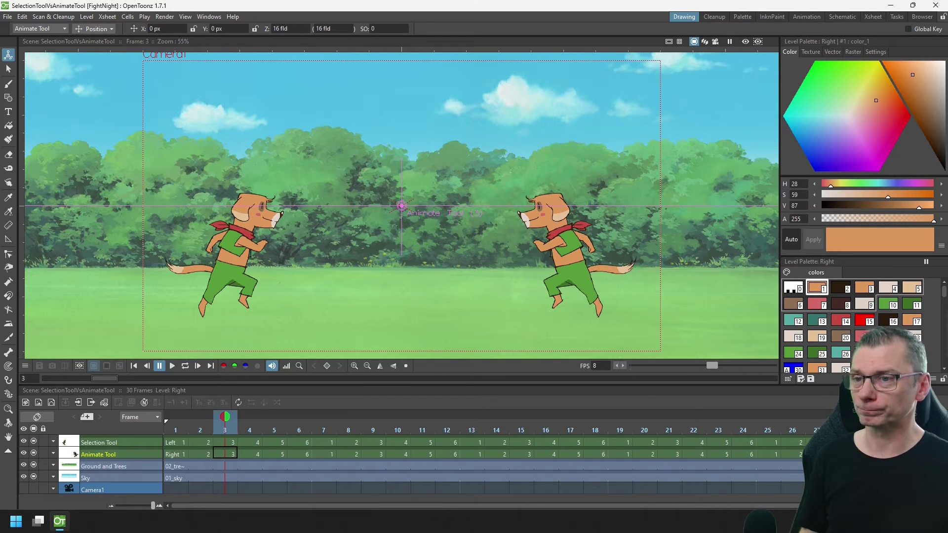
{"action": "left_click", "coordinate": [36, 28]}
{"action": "left_click", "coordinate": [36, 28]}
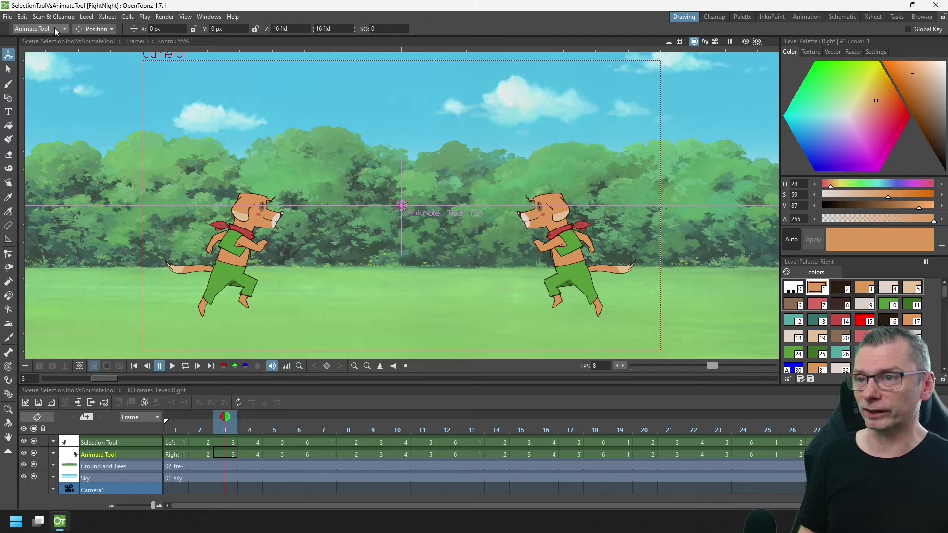
{"action": "left_click", "coordinate": [102, 30]}
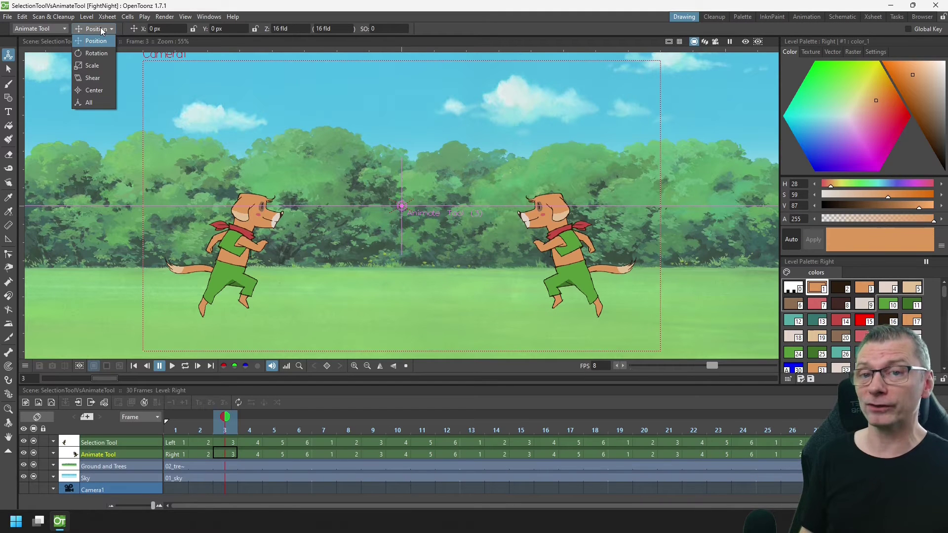
{"action": "left_click", "coordinate": [97, 44]}
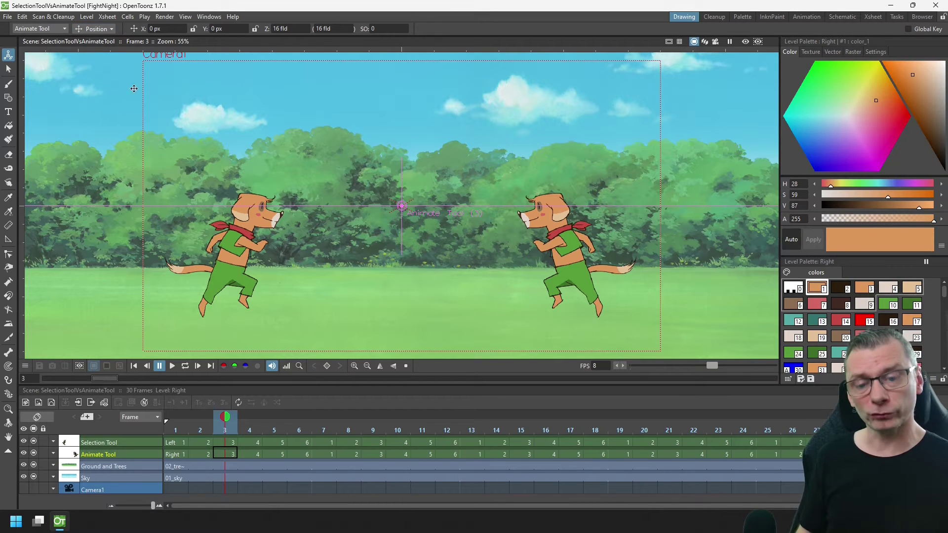
{"action": "left_click_drag", "start_coordinate": [565, 252], "coordinate": [468, 242]}
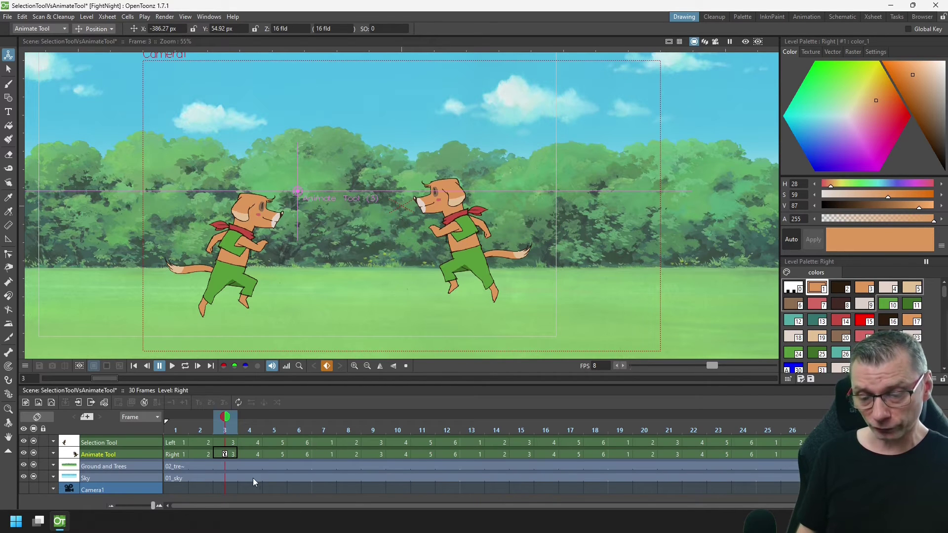
{"action": "left_click", "coordinate": [225, 455]}
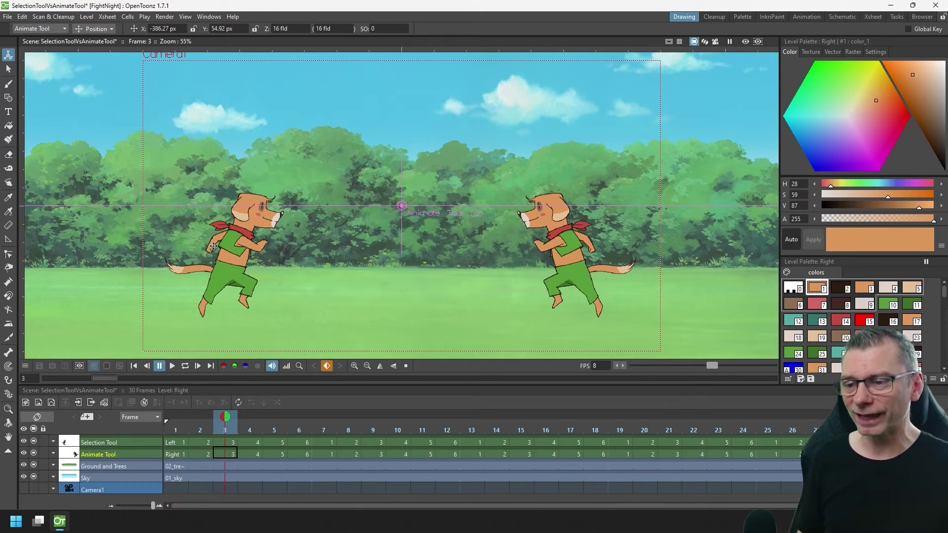
Step: At frame 3, shrink the right dog to about 95% with Scale, then rotate it
{"action": "left_click", "coordinate": [99, 31]}
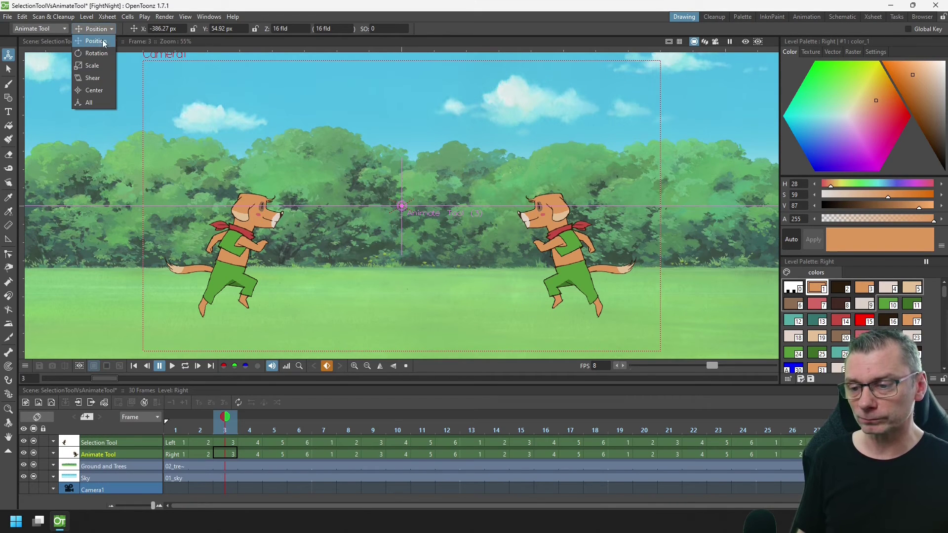
{"action": "left_click", "coordinate": [101, 65]}
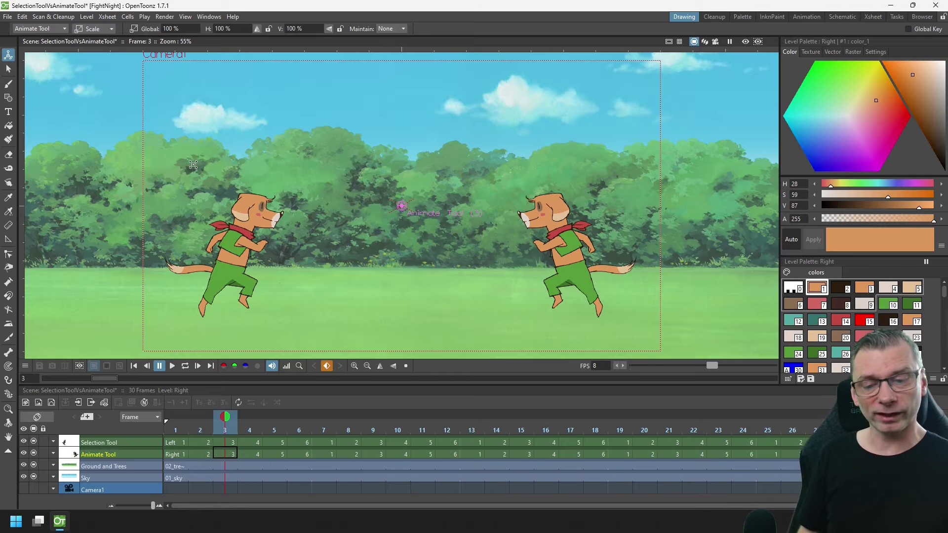
{"action": "mouse_move", "coordinate": [332, 192]}
{"action": "left_mouse_down"}
{"action": "mouse_move", "coordinate": [334, 163]}
{"action": "mouse_move", "coordinate": [334, 208]}
{"action": "mouse_move", "coordinate": [346, 198]}
{"action": "mouse_move", "coordinate": [335, 200]}
{"action": "left_mouse_up"}
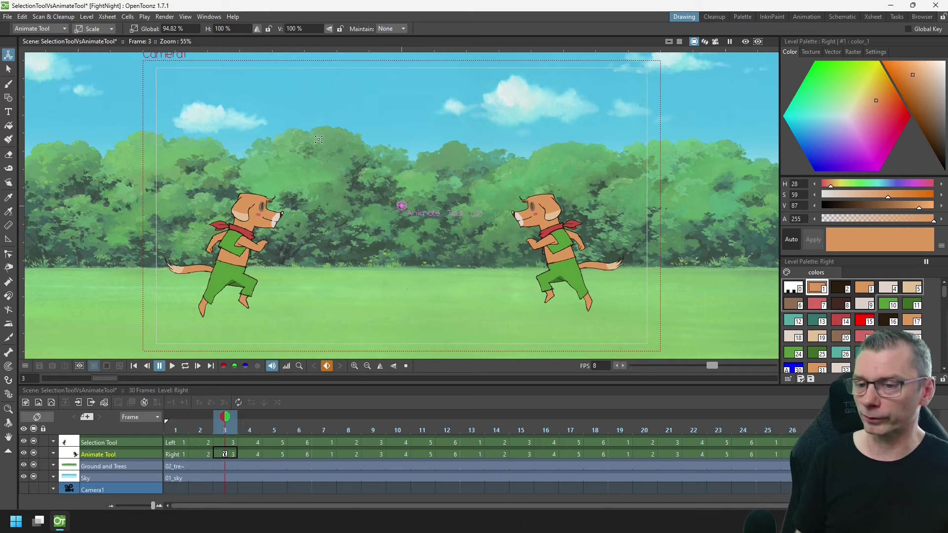
{"action": "left_click", "coordinate": [96, 29]}
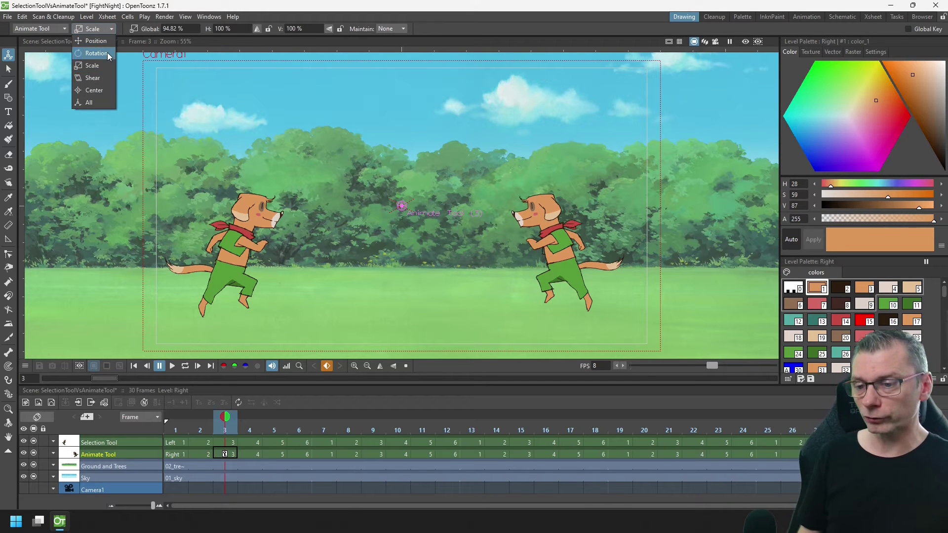
{"action": "left_click", "coordinate": [107, 52]}
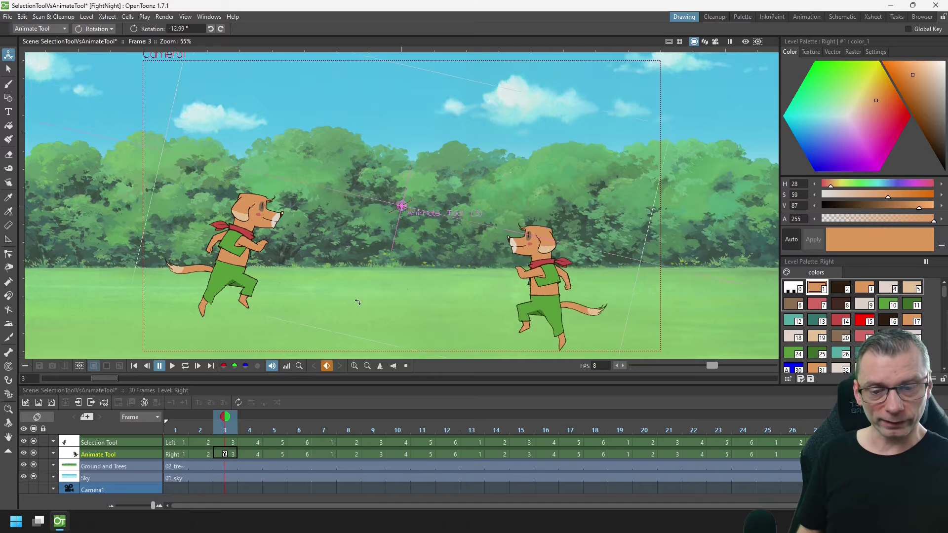
{"action": "left_click_drag", "start_coordinate": [406, 278], "coordinate": [366, 323]}
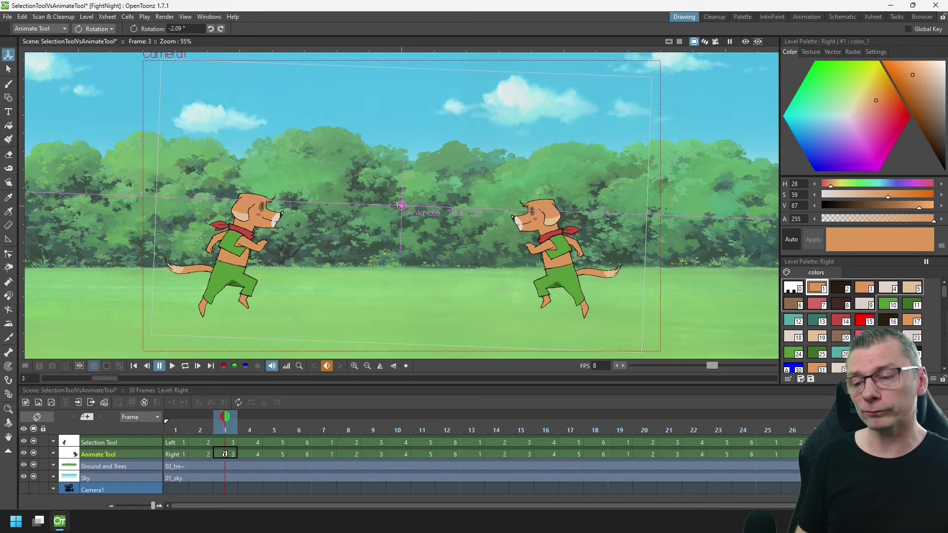
Step: Move the rotation pivot to the right dog's feet and tilt it to -2.83°
{"action": "left_click", "coordinate": [101, 28]}
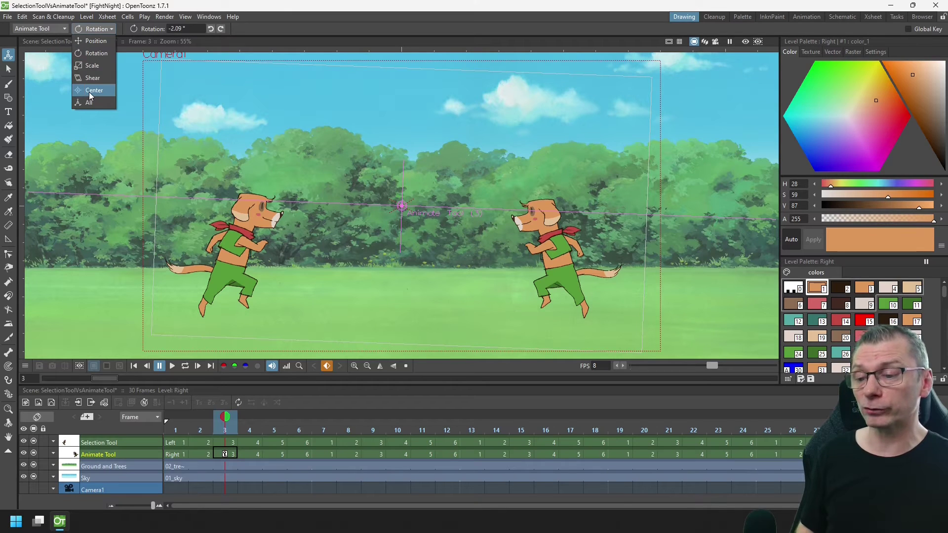
{"action": "left_click", "coordinate": [89, 92]}
{"action": "mouse_move", "coordinate": [398, 203]}
{"action": "left_mouse_down"}
{"action": "mouse_move", "coordinate": [548, 284]}
{"action": "mouse_move", "coordinate": [590, 318]}
{"action": "left_mouse_up"}
{"action": "left_click", "coordinate": [89, 31]}
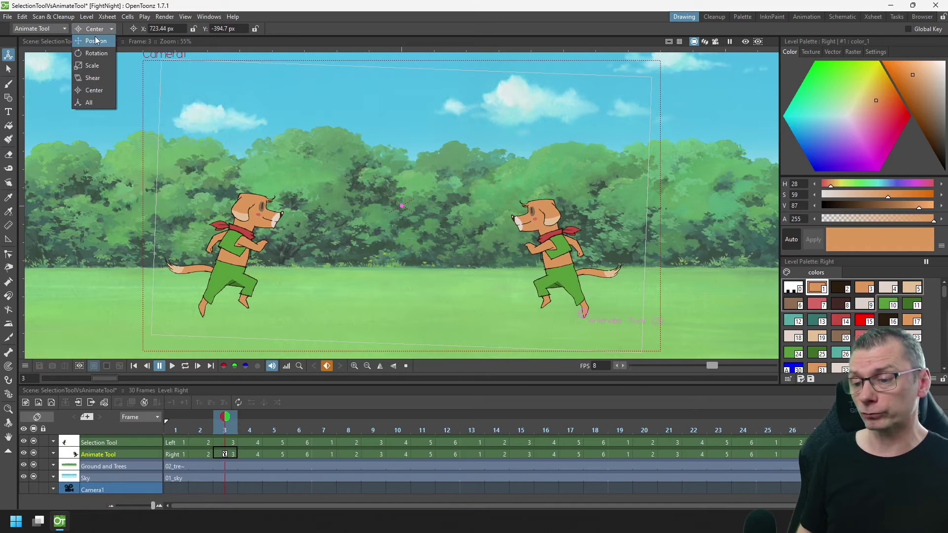
{"action": "left_click", "coordinate": [99, 52]}
{"action": "left_click_drag", "start_coordinate": [538, 160], "coordinate": [529, 122]}
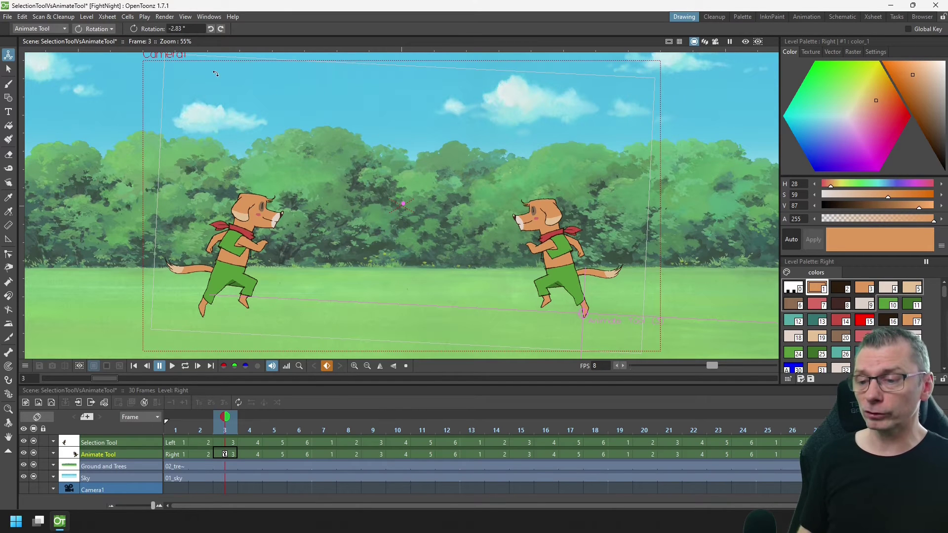
Step: Switch the Animate Tool to All and try moving, scaling, squashing and tilting the right dog
{"action": "left_click", "coordinate": [88, 29]}
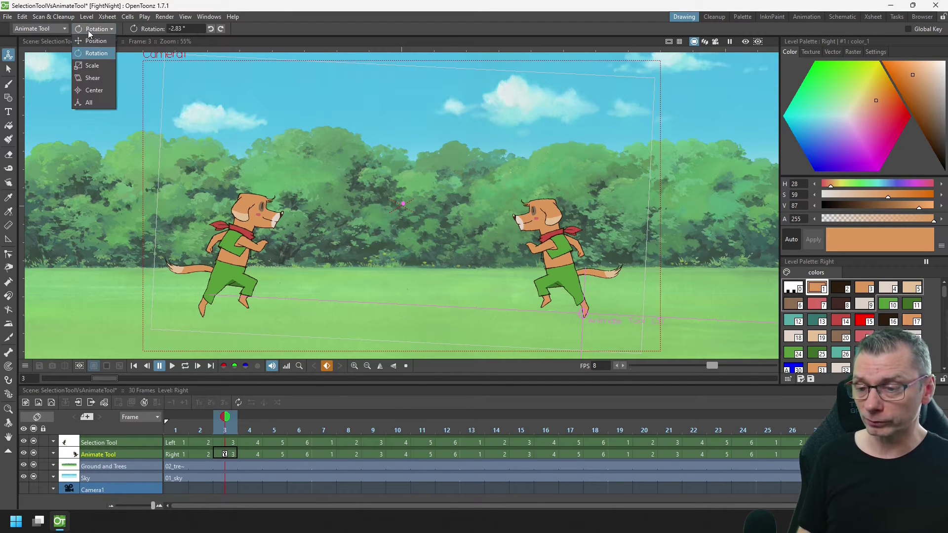
{"action": "left_click", "coordinate": [89, 102]}
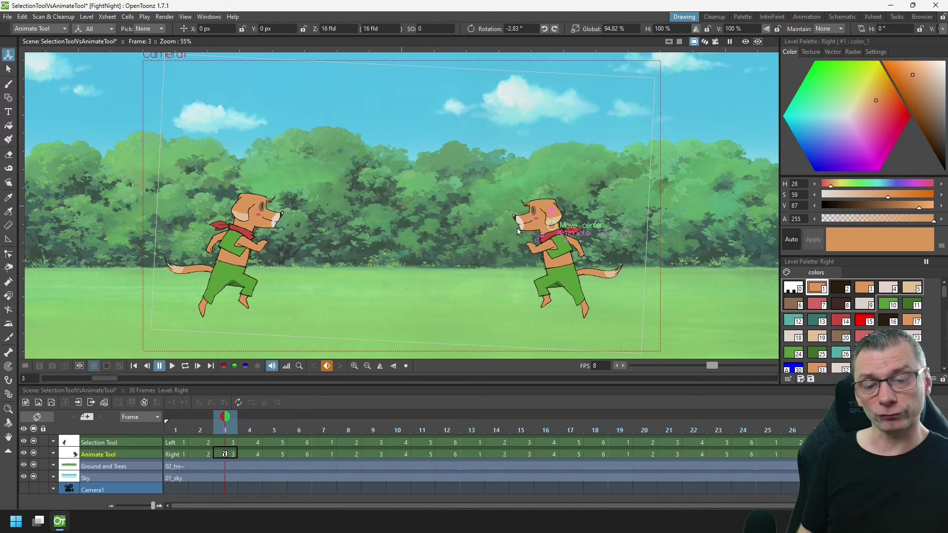
{"action": "left_click_drag", "start_coordinate": [448, 200], "coordinate": [404, 98]}
{"action": "left_click_drag", "start_coordinate": [478, 213], "coordinate": [393, 298]}
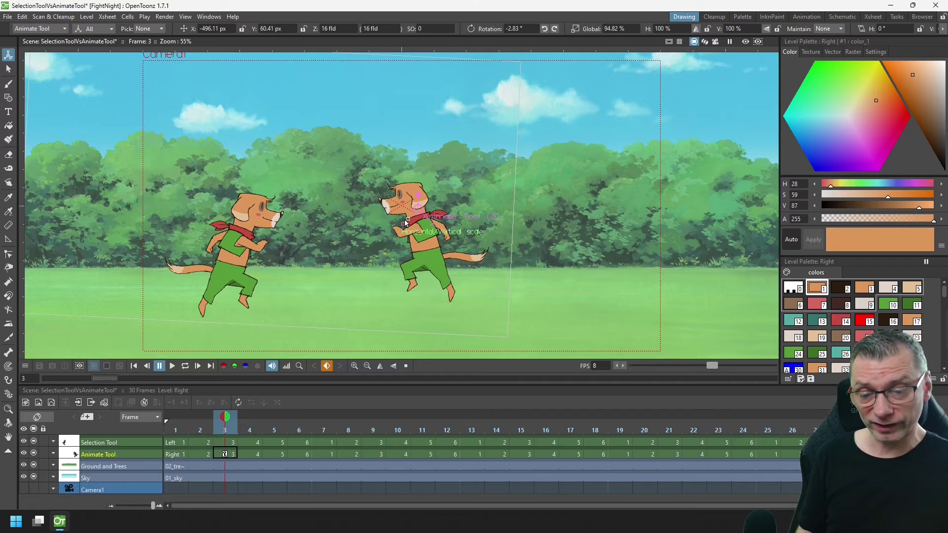
{"action": "left_click_drag", "start_coordinate": [404, 228], "coordinate": [402, 232]}
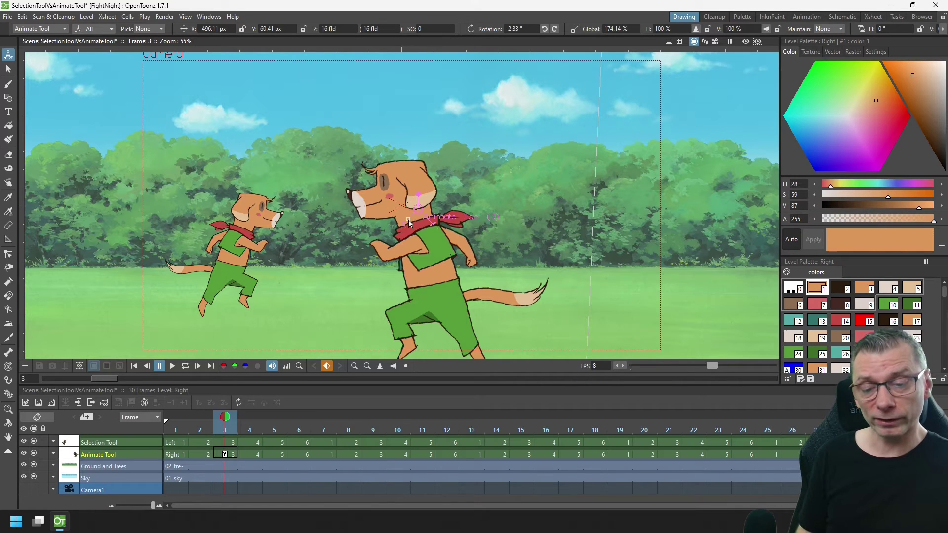
{"action": "mouse_move", "coordinate": [408, 220]}
{"action": "left_mouse_down"}
{"action": "mouse_move", "coordinate": [416, 198]}
{"action": "mouse_move", "coordinate": [405, 225]}
{"action": "mouse_move", "coordinate": [392, 229]}
{"action": "mouse_move", "coordinate": [483, 208]}
{"action": "mouse_move", "coordinate": [518, 212]}
{"action": "mouse_move", "coordinate": [420, 212]}
{"action": "mouse_move", "coordinate": [445, 198]}
{"action": "mouse_move", "coordinate": [376, 239]}
{"action": "mouse_move", "coordinate": [431, 242]}
{"action": "mouse_move", "coordinate": [422, 242]}
{"action": "mouse_move", "coordinate": [425, 212]}
{"action": "left_mouse_up"}
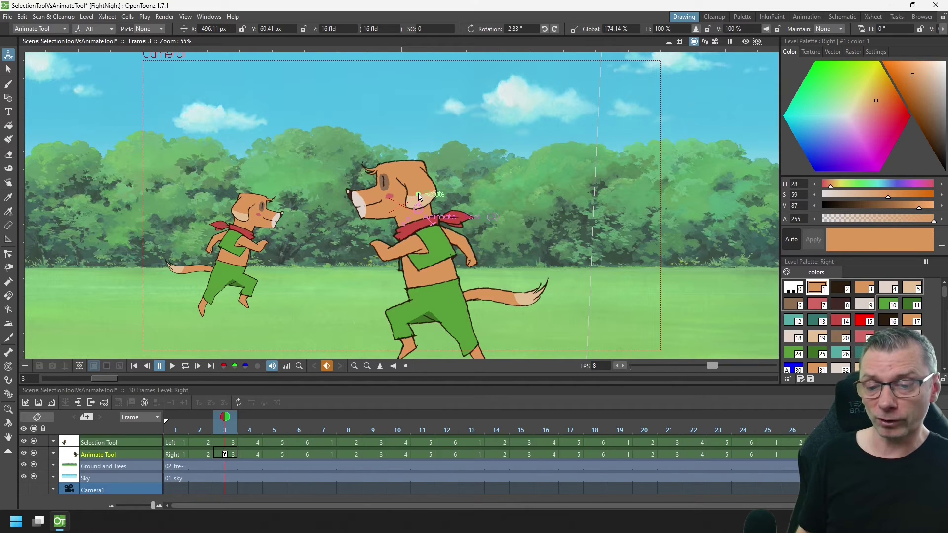
{"action": "mouse_move", "coordinate": [418, 197]}
{"action": "left_mouse_down"}
{"action": "mouse_move", "coordinate": [390, 203]}
{"action": "mouse_move", "coordinate": [443, 188]}
{"action": "mouse_move", "coordinate": [400, 188]}
{"action": "mouse_move", "coordinate": [382, 149]}
{"action": "mouse_move", "coordinate": [432, 130]}
{"action": "mouse_move", "coordinate": [430, 196]}
{"action": "left_mouse_up"}
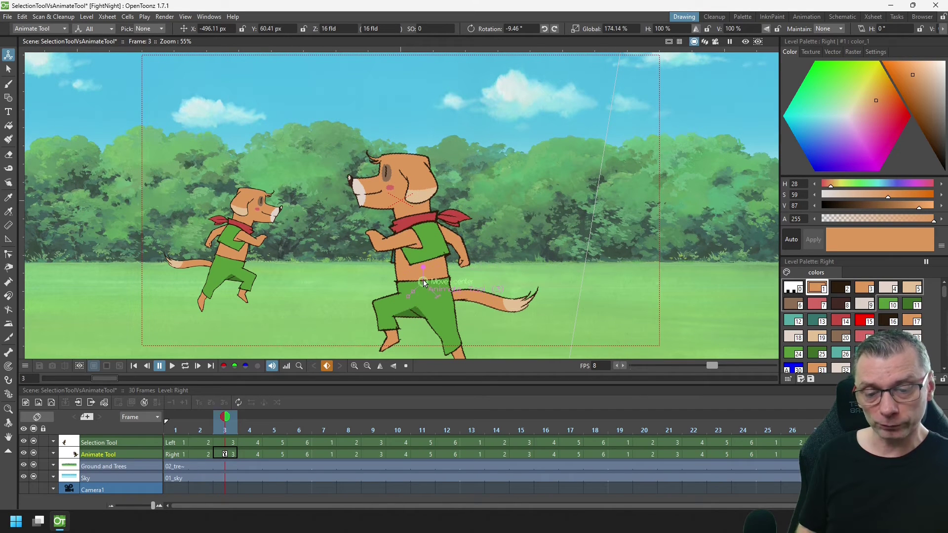
{"action": "left_click_drag", "start_coordinate": [422, 252], "coordinate": [394, 285]}
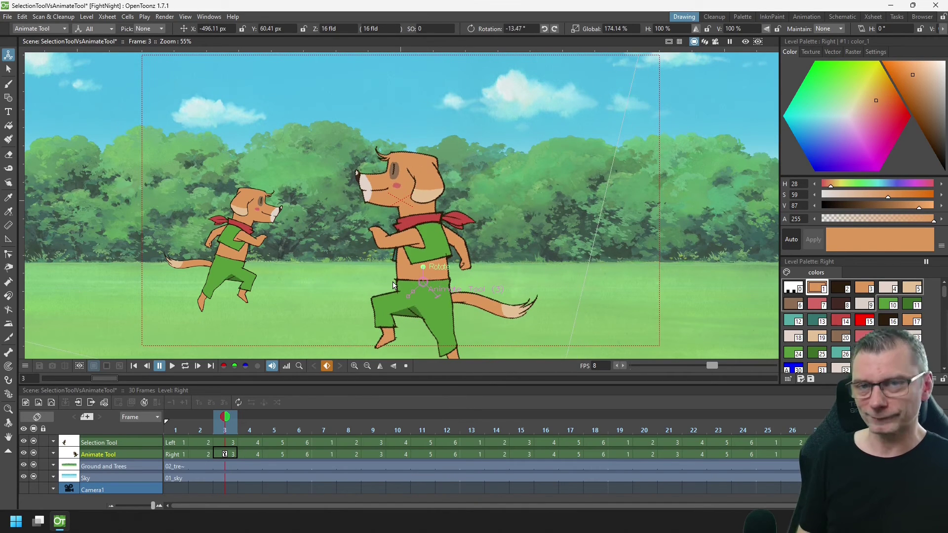
Step: Toggle the right dog's horizontal and vertical flips, then set its global scale to 100%
{"action": "left_click", "coordinate": [697, 29]}
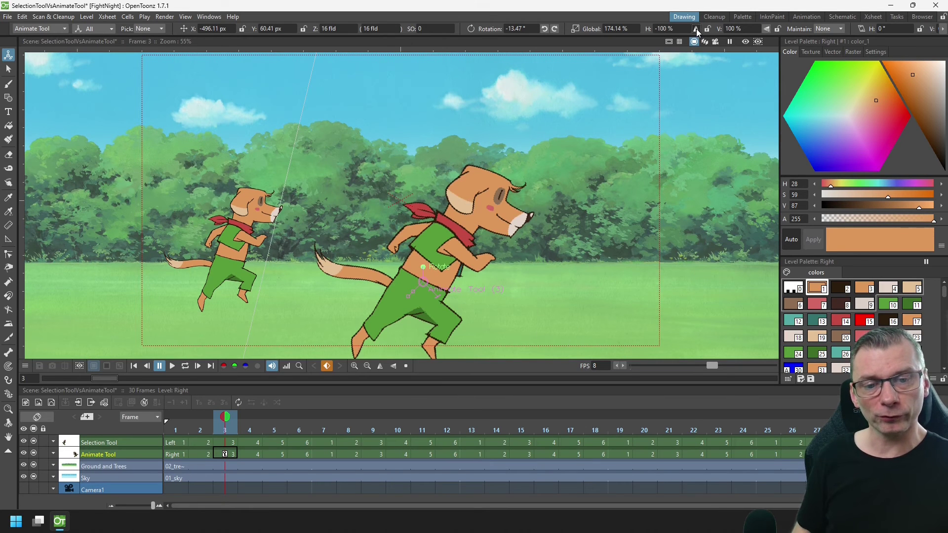
{"action": "left_click", "coordinate": [697, 28]}
{"action": "left_click", "coordinate": [767, 28]}
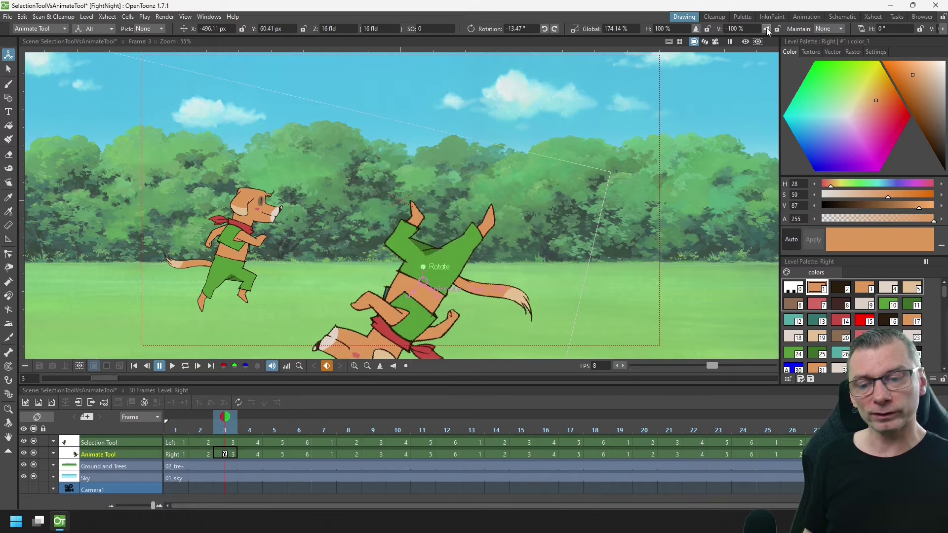
{"action": "left_click", "coordinate": [766, 28]}
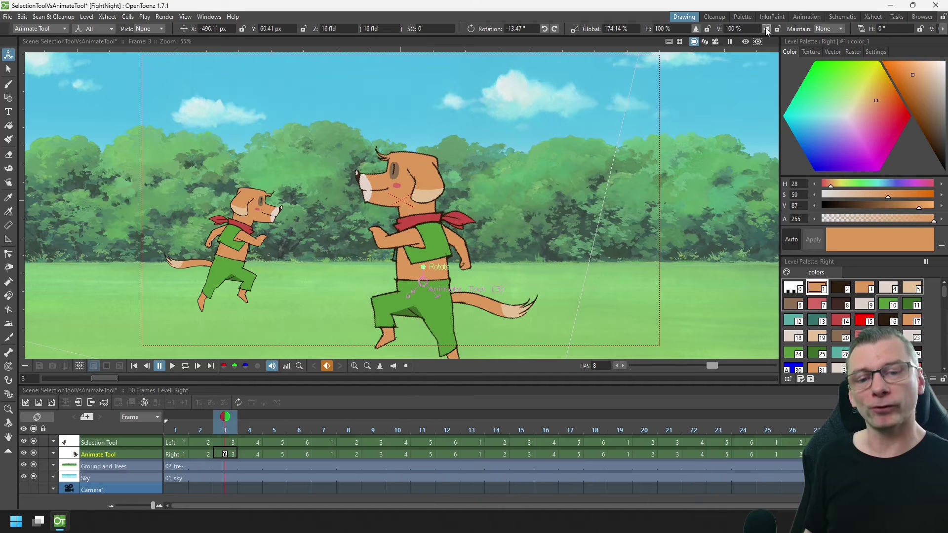
{"action": "left_click", "coordinate": [615, 29]}
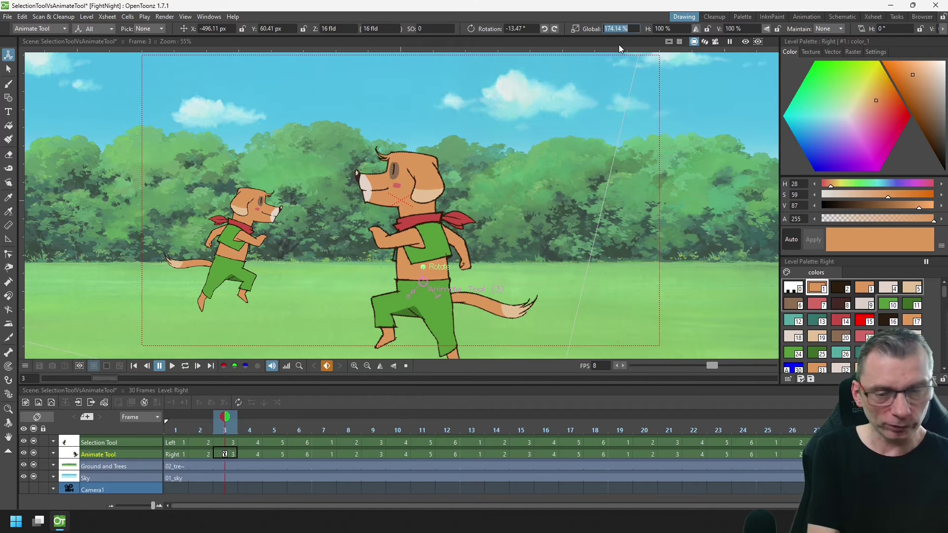
{"action": "type", "text": "100"}
{"action": "key", "text": "Return"}
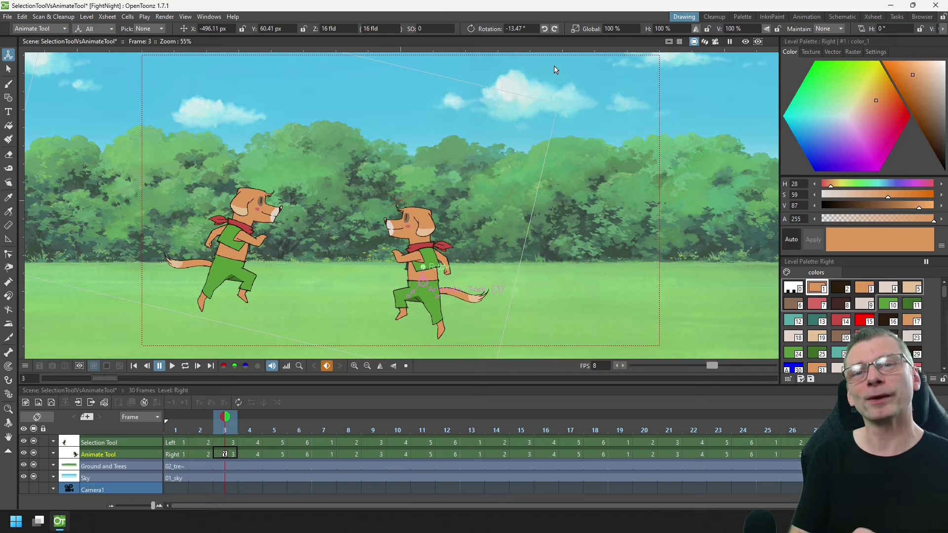
Step: Enlarge the right dog to about 180%, then scrub frames 2 to 8 to preview
{"action": "left_click_drag", "start_coordinate": [408, 297], "coordinate": [459, 249]}
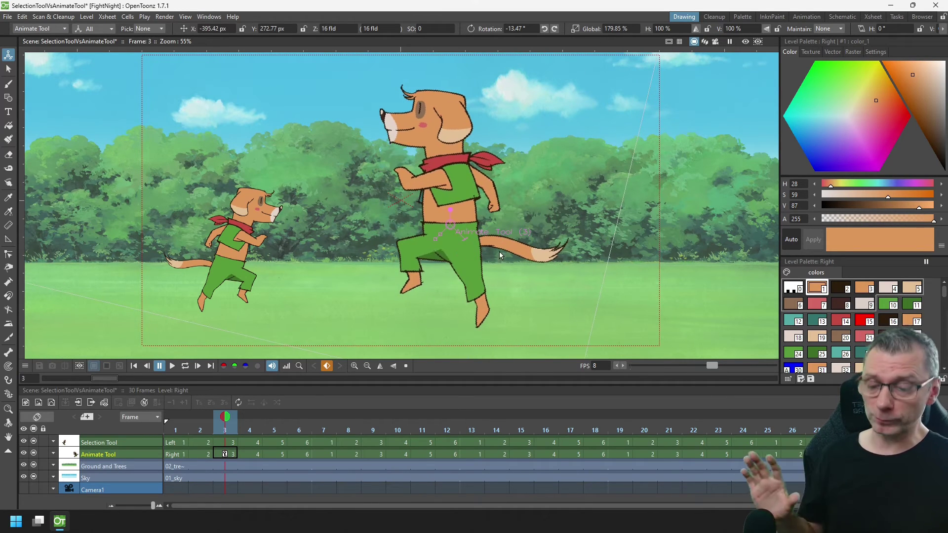
{"action": "left_click", "coordinate": [212, 426]}
{"action": "left_click_drag", "start_coordinate": [215, 426], "coordinate": [354, 416]}
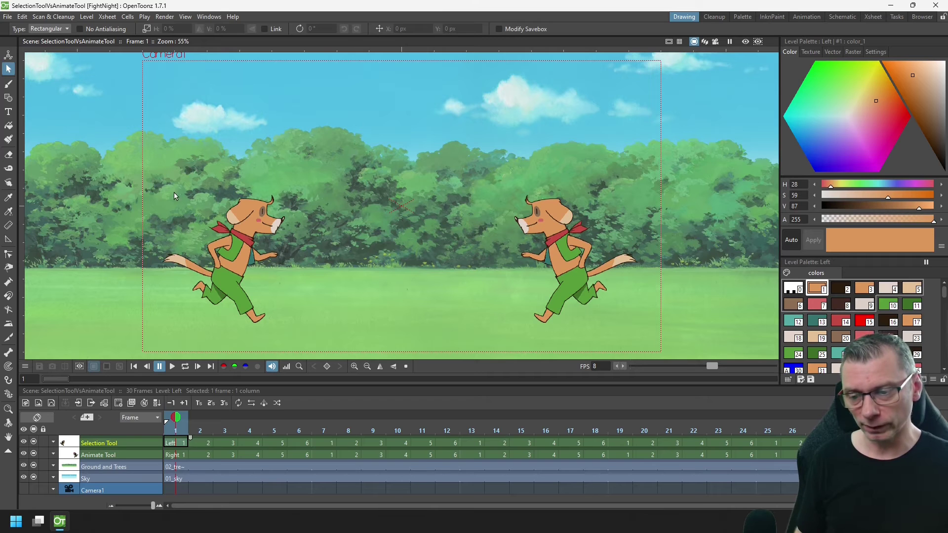
Step: Box-select the left dog, scale it up, drag it to the left edge, then reselect frame 1
{"action": "left_click_drag", "start_coordinate": [143, 154], "coordinate": [301, 327]}
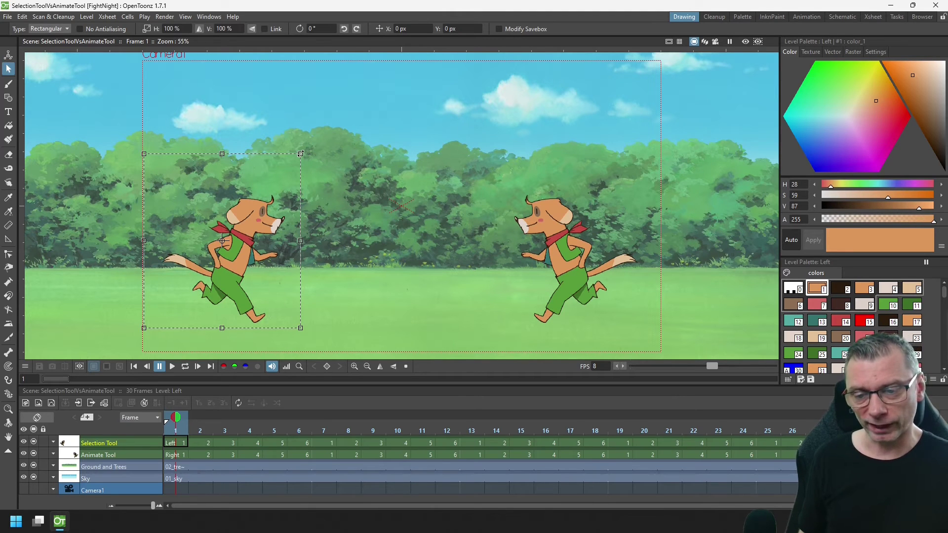
{"action": "left_click_drag", "start_coordinate": [300, 153], "coordinate": [446, 46]}
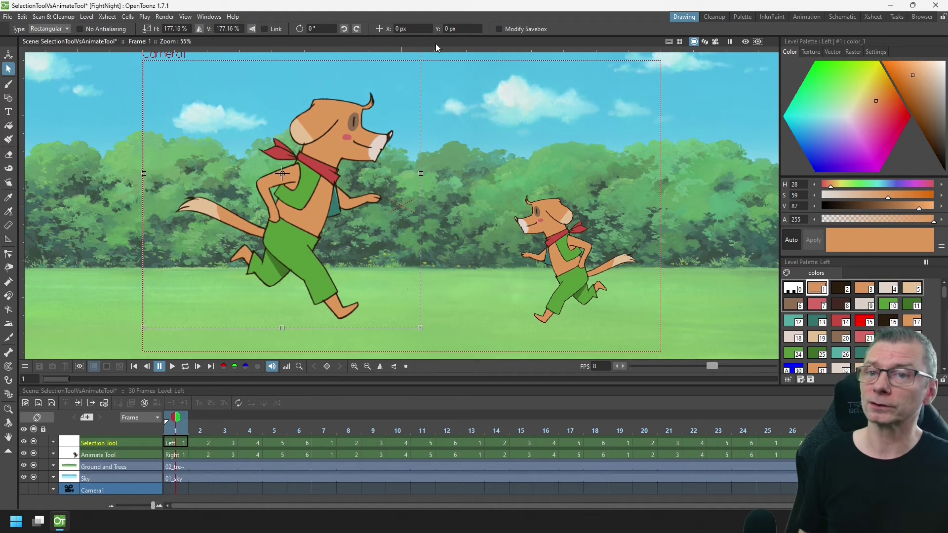
{"action": "left_click_drag", "start_coordinate": [323, 217], "coordinate": [169, 231]}
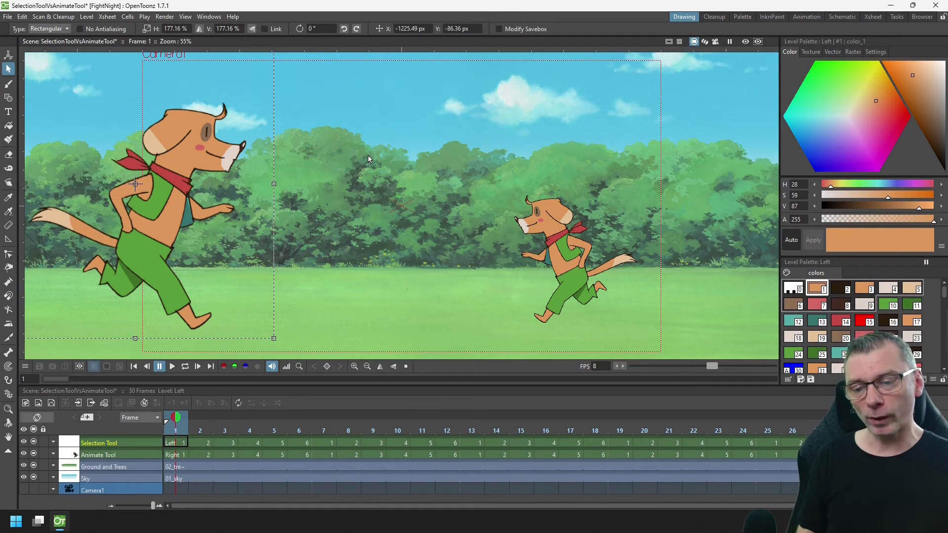
{"action": "left_click", "coordinate": [369, 157]}
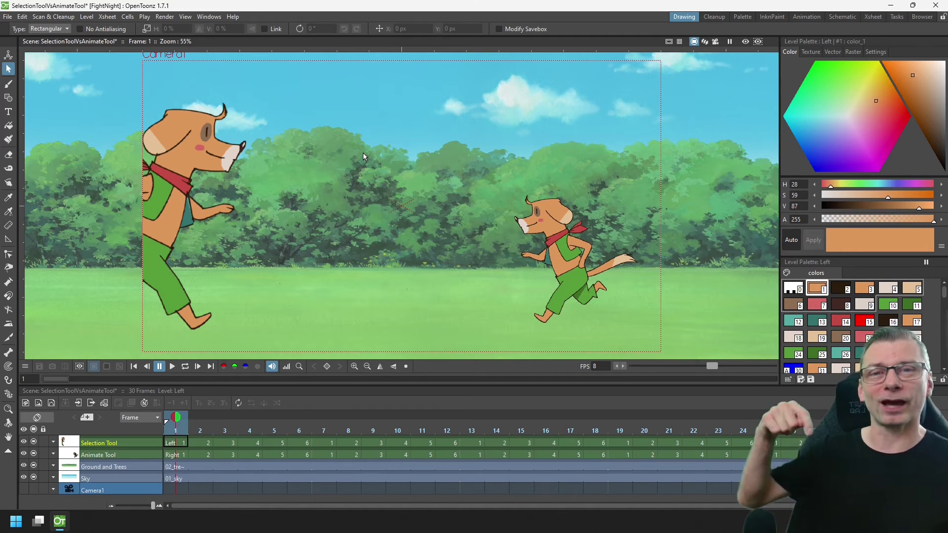
{"action": "left_click", "coordinate": [175, 443]}
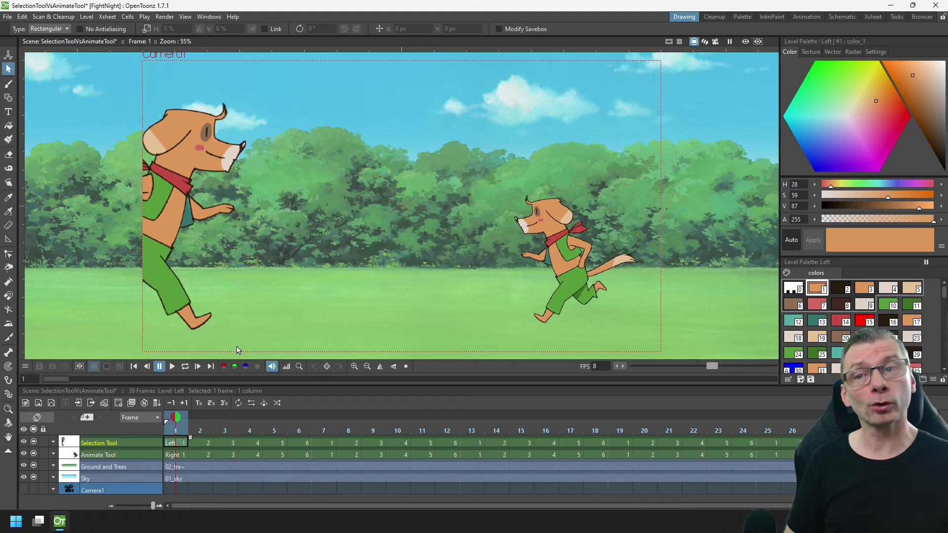
Step: On Right frame 1, with the Animate Tool set to All, enlarge the dog to about 171% and move it right
{"action": "left_click", "coordinate": [174, 455]}
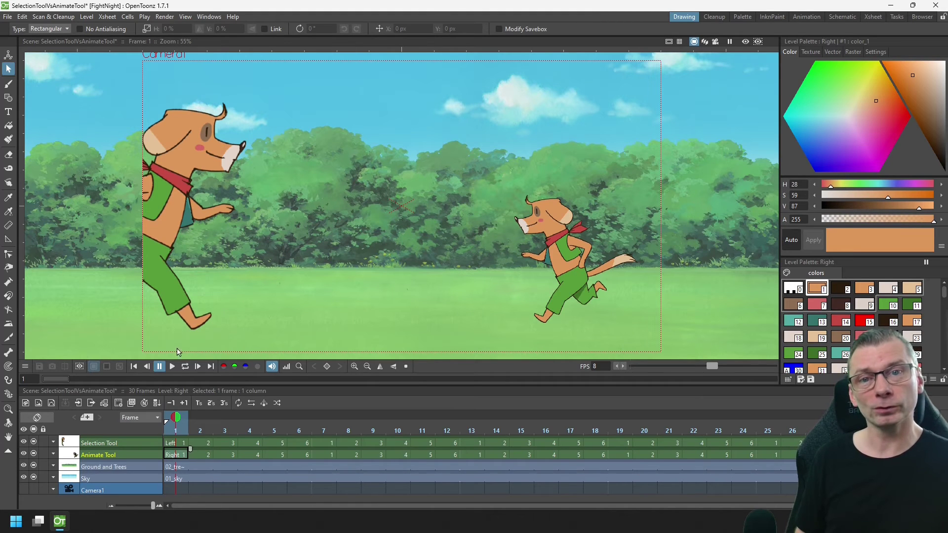
{"action": "left_click", "coordinate": [10, 57]}
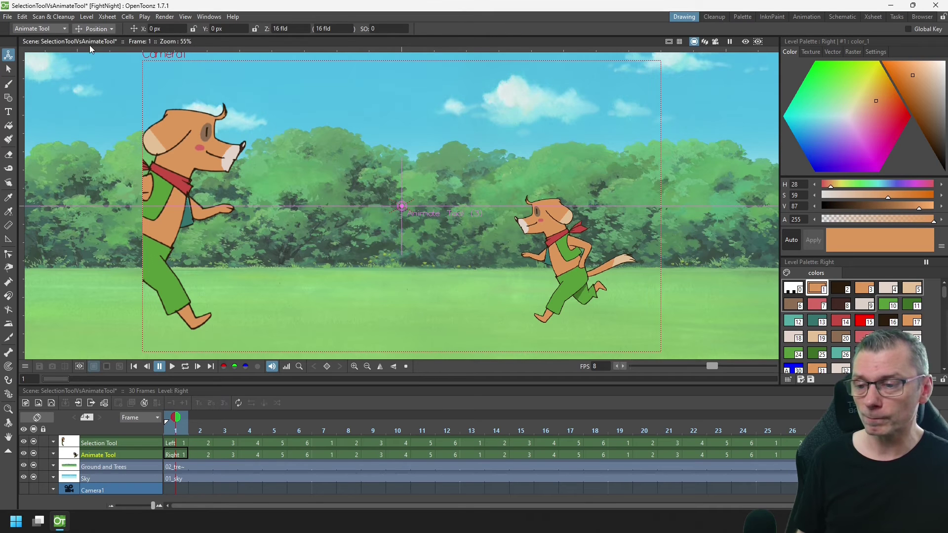
{"action": "left_click", "coordinate": [94, 29]}
{"action": "left_click", "coordinate": [90, 104]}
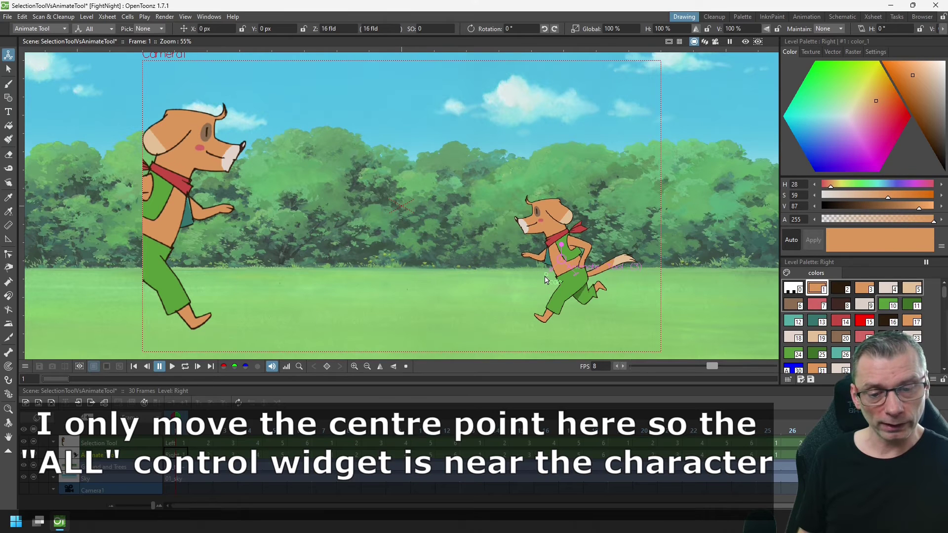
{"action": "left_click_drag", "start_coordinate": [546, 277], "coordinate": [568, 299]}
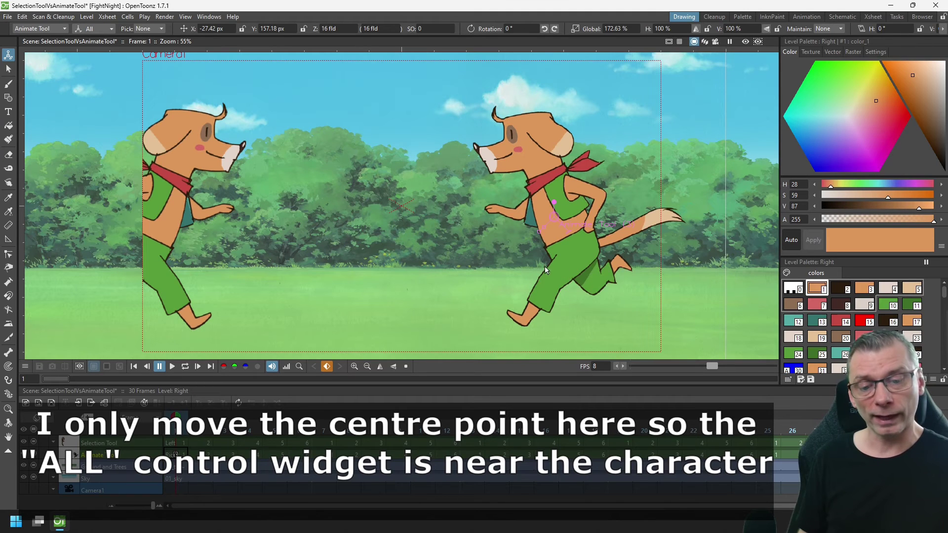
{"action": "left_click_drag", "start_coordinate": [544, 265], "coordinate": [632, 287]}
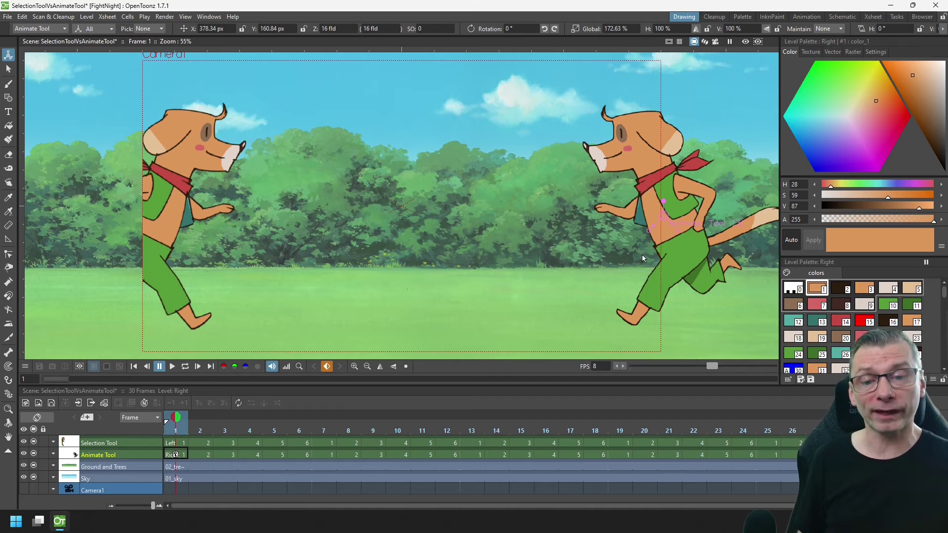
Step: After checking the camera view, tilt the dog slightly, enlarge it further and lower it to the bottom
{"action": "left_click", "coordinate": [715, 43]}
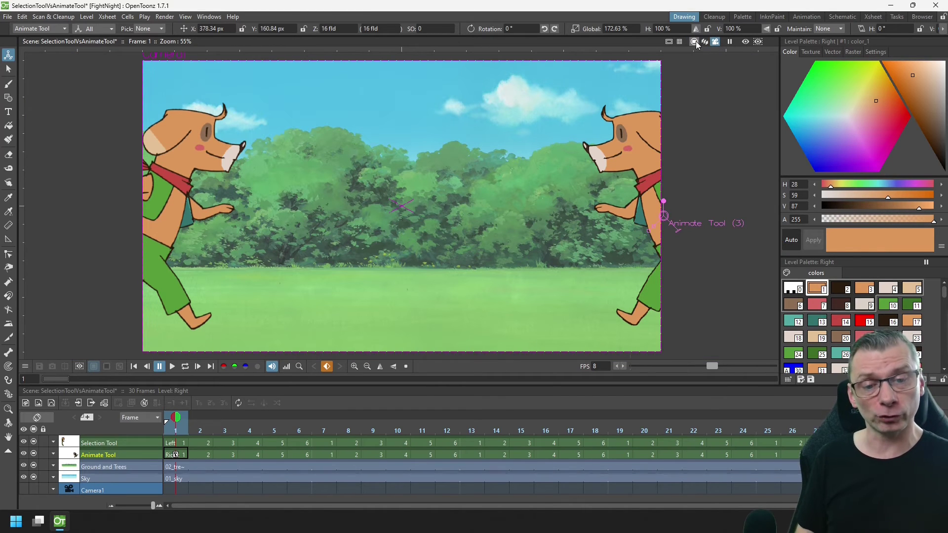
{"action": "left_click", "coordinate": [694, 42]}
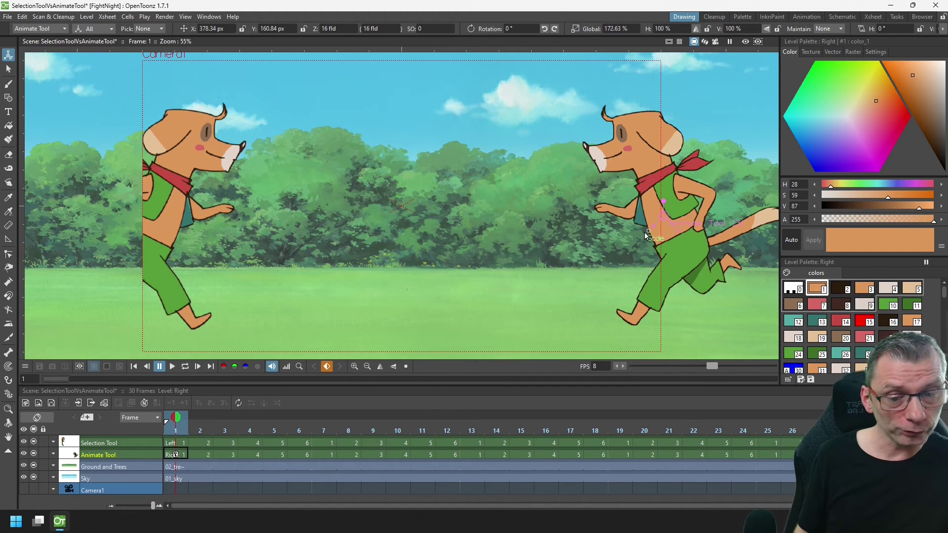
{"action": "left_click_drag", "start_coordinate": [665, 203], "coordinate": [667, 198]}
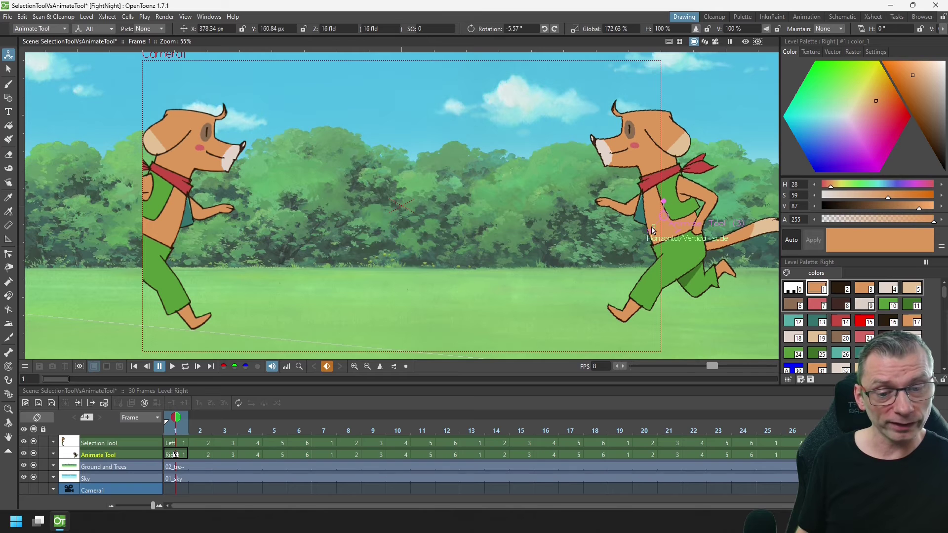
{"action": "left_click_drag", "start_coordinate": [648, 230], "coordinate": [635, 241]}
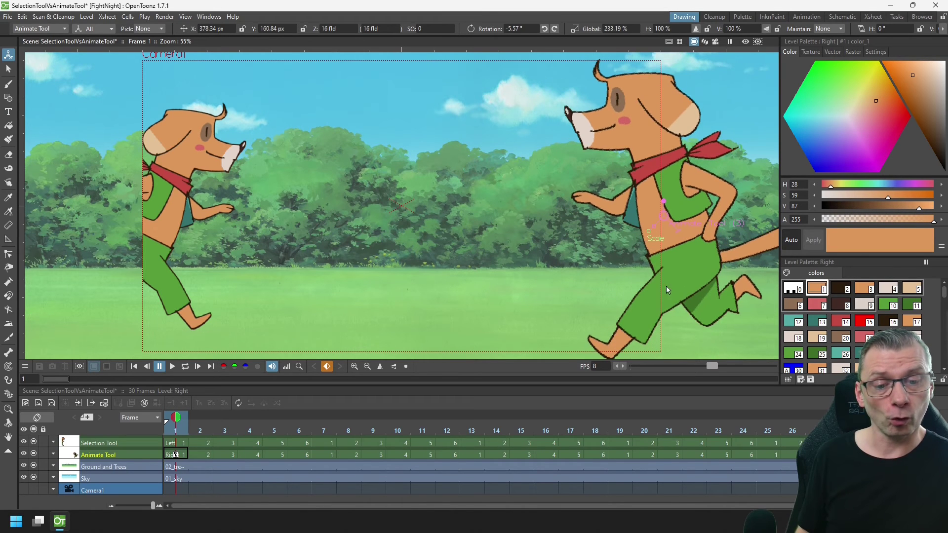
{"action": "left_click_drag", "start_coordinate": [670, 293], "coordinate": [662, 410]}
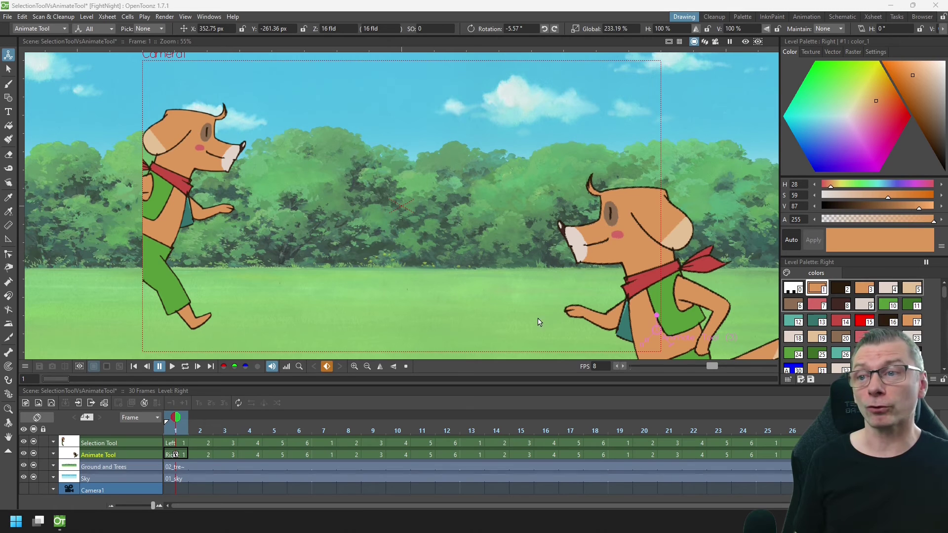
Step: Play back the animation
{"action": "left_click", "coordinate": [173, 367]}
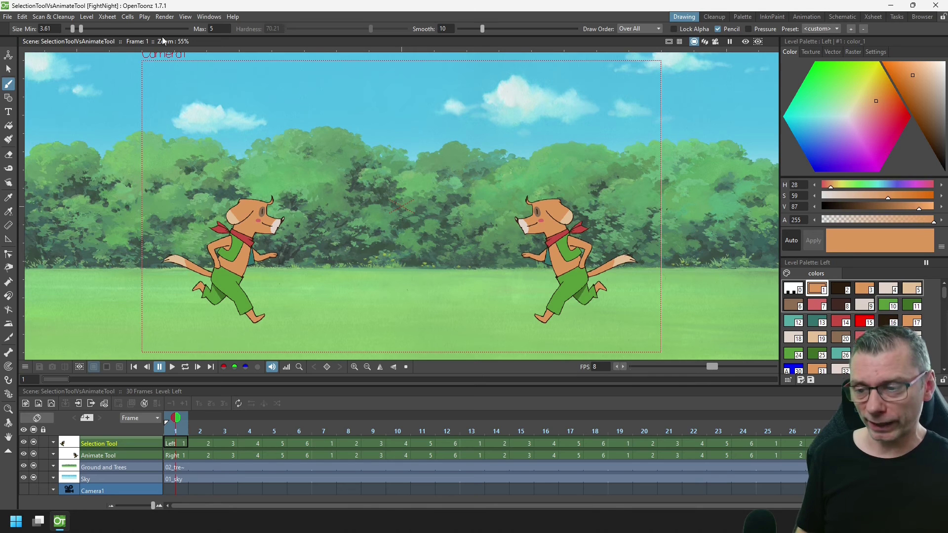
Step: With the Selection Tool, nudge the left dog up-left, then shift it right on frame 2
{"action": "left_click", "coordinate": [8, 68]}
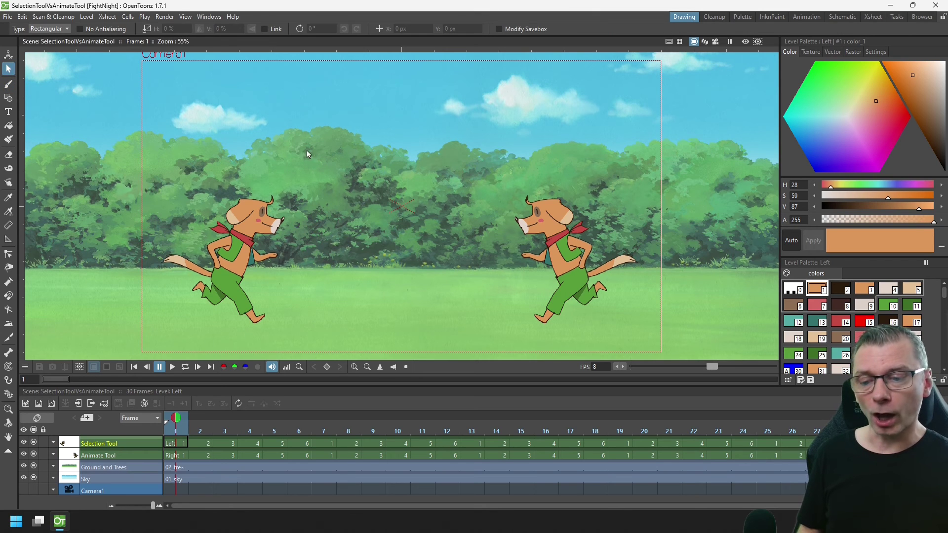
{"action": "left_click_drag", "start_coordinate": [302, 156], "coordinate": [139, 354]}
{"action": "left_click_drag", "start_coordinate": [219, 284], "coordinate": [202, 260]}
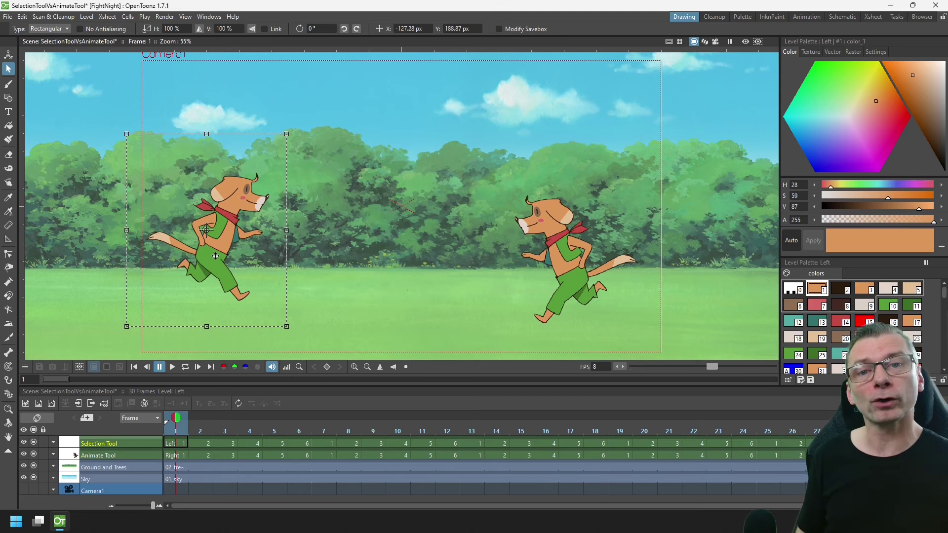
{"action": "left_click", "coordinate": [202, 443]}
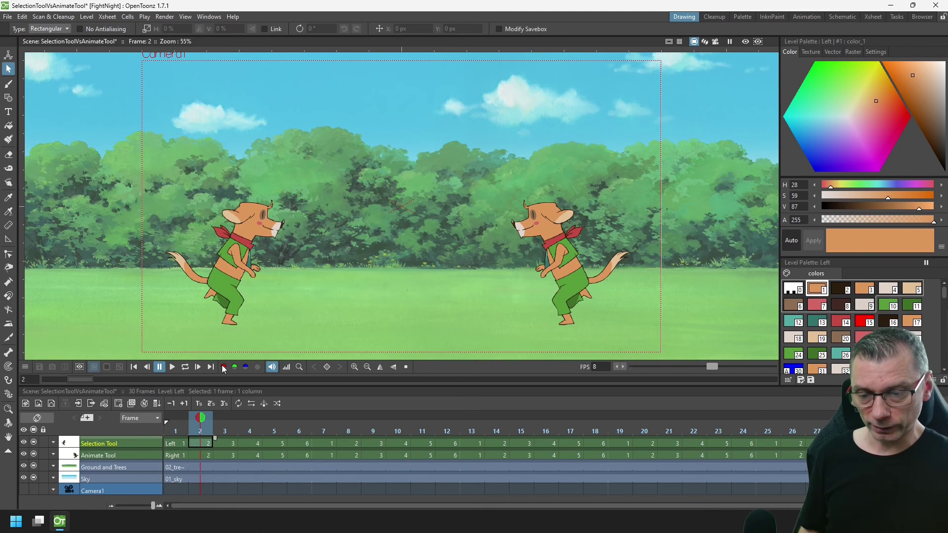
{"action": "left_click_drag", "start_coordinate": [316, 168], "coordinate": [148, 331]}
{"action": "left_click_drag", "start_coordinate": [232, 252], "coordinate": [267, 245]}
Step: Move the left dog further right on frames 3 and 4, about 250 px on frame 4
{"action": "key", "text": "period"}
{"action": "left_click_drag", "start_coordinate": [336, 173], "coordinate": [158, 323]}
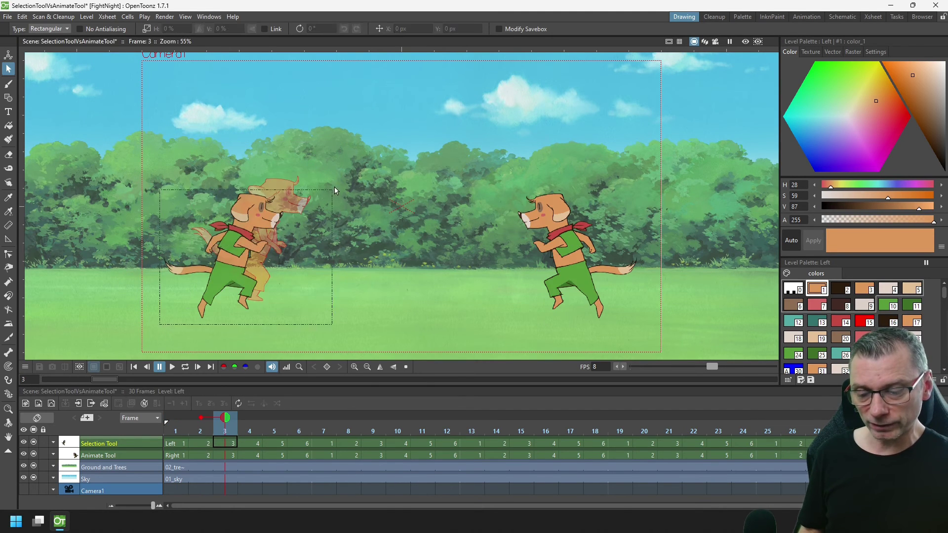
{"action": "left_click_drag", "start_coordinate": [251, 237], "coordinate": [327, 231]}
{"action": "key", "text": "period"}
{"action": "left_click_drag", "start_coordinate": [319, 185], "coordinate": [164, 328]}
{"action": "left_click_drag", "start_coordinate": [242, 247], "coordinate": [365, 245]}
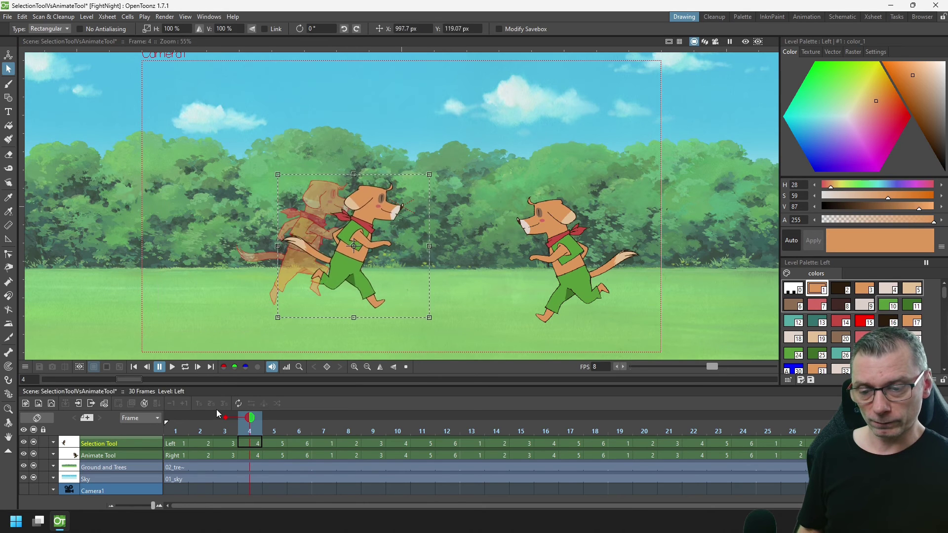
Step: Shift the left dog right on frames 5 and 6 until it meets the other dog, then scrub to check
{"action": "key", "text": "period"}
{"action": "left_click_drag", "start_coordinate": [138, 346], "coordinate": [341, 197]}
{"action": "left_click_drag", "start_coordinate": [237, 277], "coordinate": [405, 272]}
{"action": "key", "text": "period"}
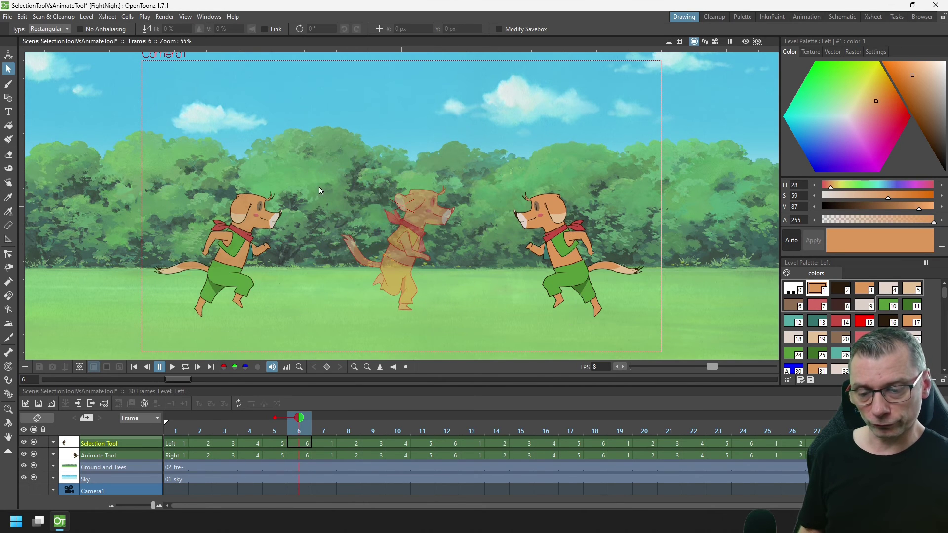
{"action": "left_click_drag", "start_coordinate": [145, 366], "coordinate": [320, 186]}
{"action": "left_click_drag", "start_coordinate": [225, 300], "coordinate": [438, 289]}
{"action": "left_click", "coordinate": [296, 441]}
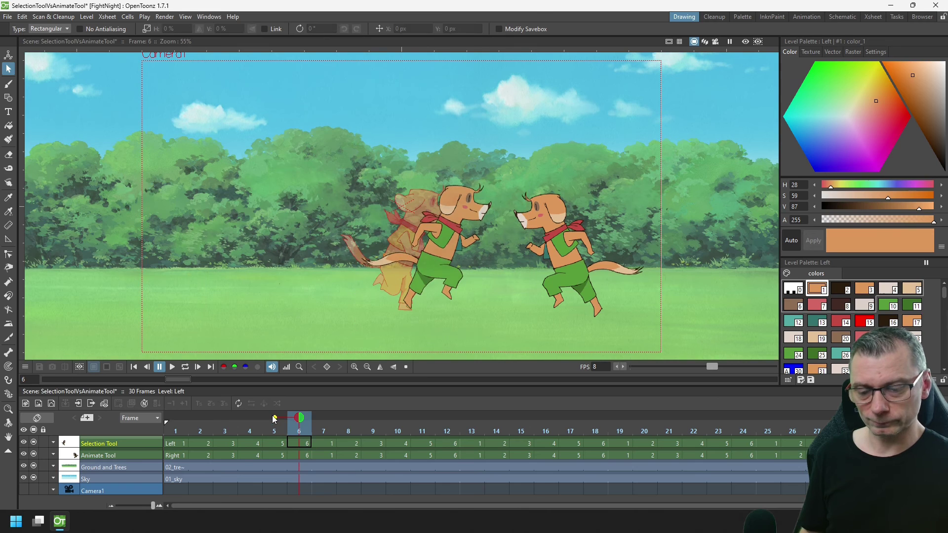
{"action": "left_click_drag", "start_coordinate": [178, 428], "coordinate": [297, 429]}
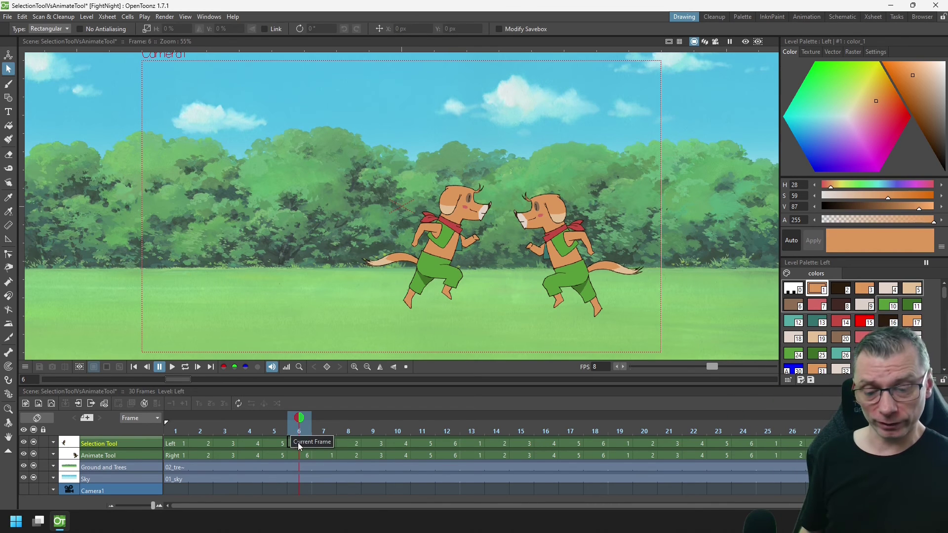
{"action": "left_click", "coordinate": [316, 426]}
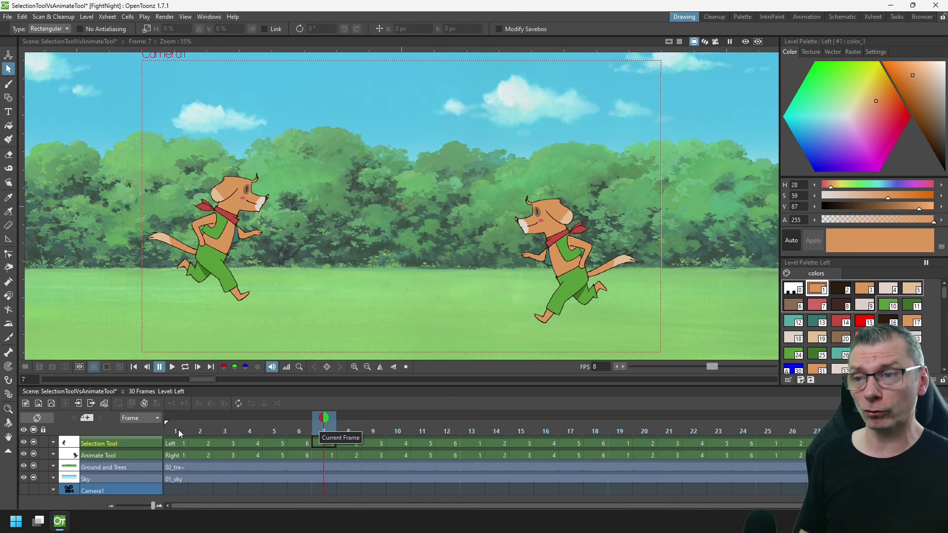
{"action": "left_click_drag", "start_coordinate": [176, 432], "coordinate": [299, 431]}
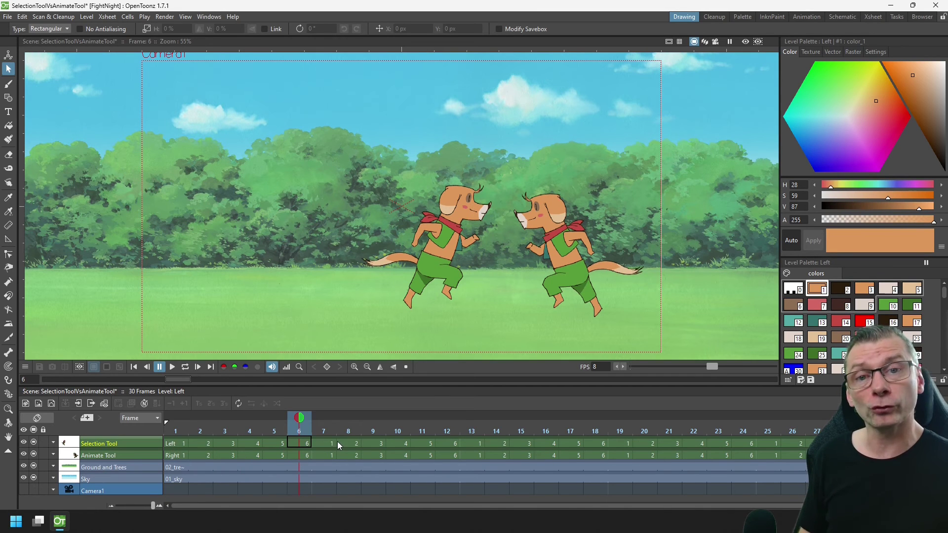
{"action": "left_click", "coordinate": [323, 443]}
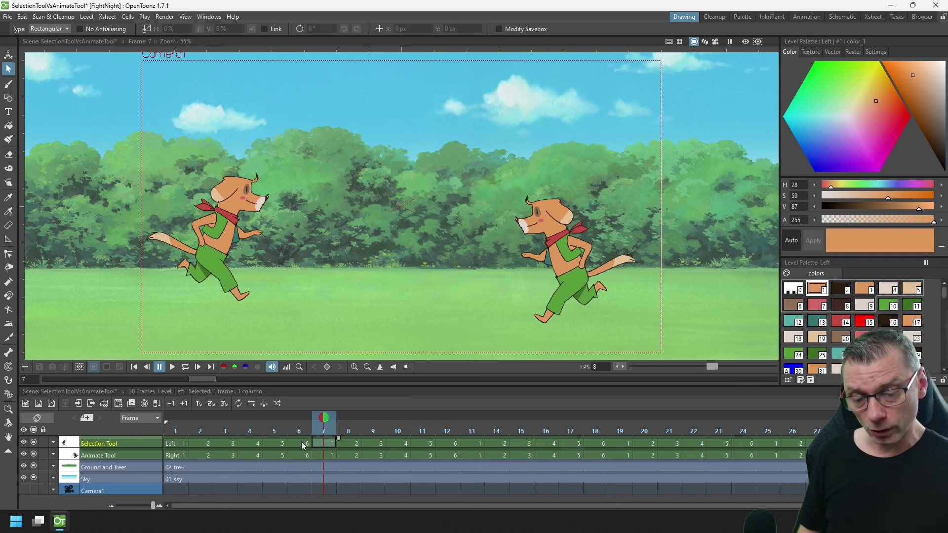
{"action": "left_click", "coordinate": [170, 442]}
{"action": "left_click", "coordinate": [322, 440]}
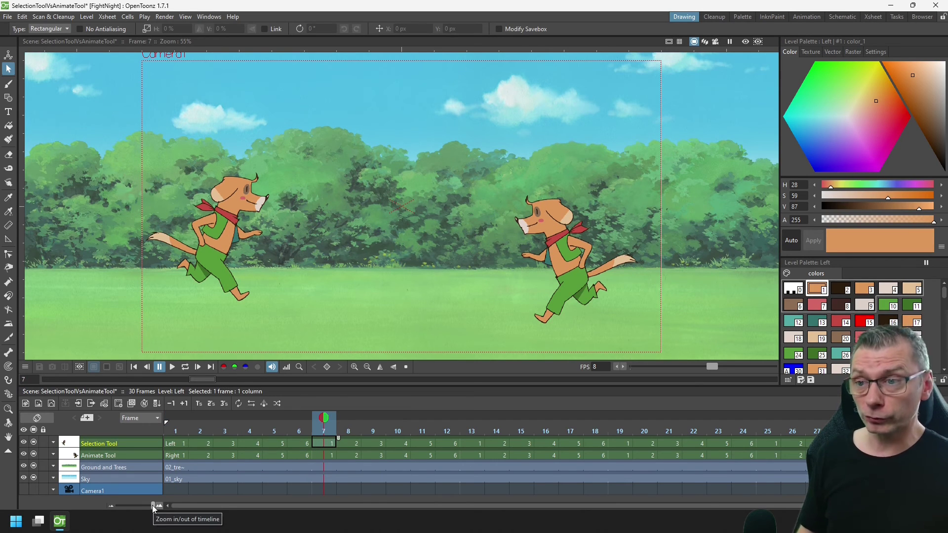
{"action": "left_click_drag", "start_coordinate": [153, 506], "coordinate": [129, 509]}
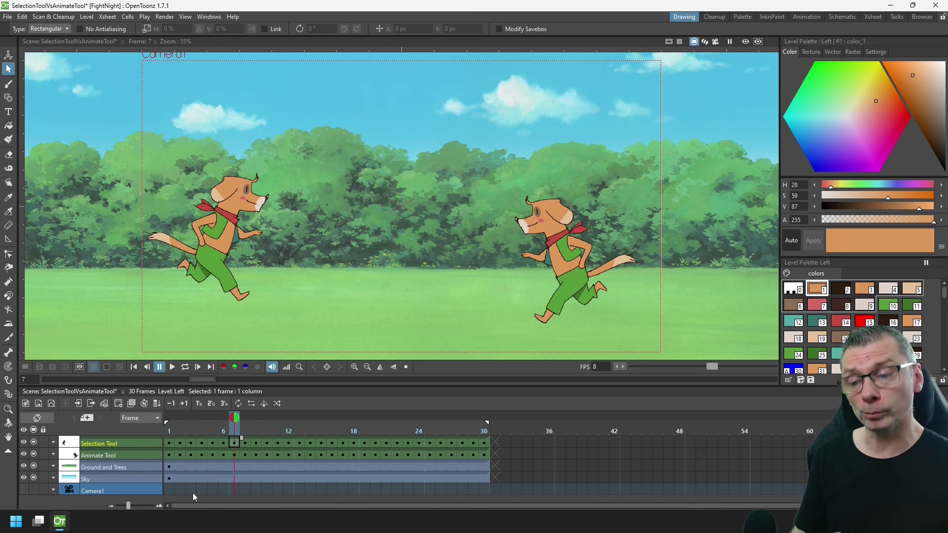
{"action": "left_click_drag", "start_coordinate": [129, 506], "coordinate": [195, 511]}
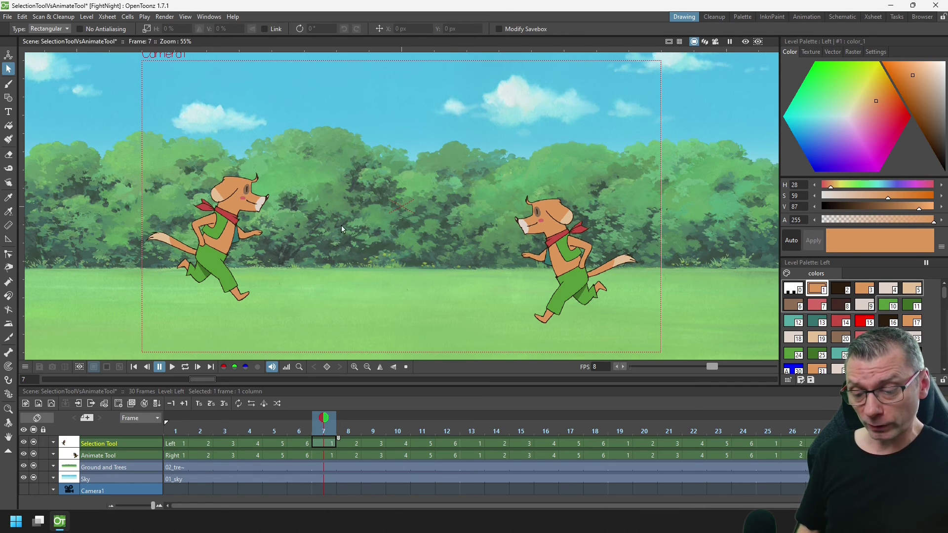
Step: Key the right dog at the screen's right edge on frame 1 using the Animate Tool set to All
{"action": "left_click", "coordinate": [170, 456]}
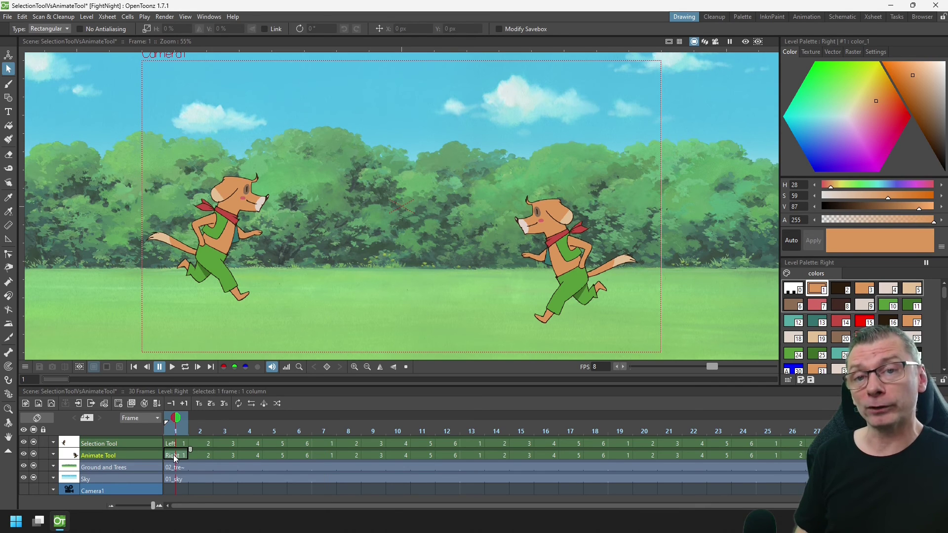
{"action": "left_click", "coordinate": [9, 54]}
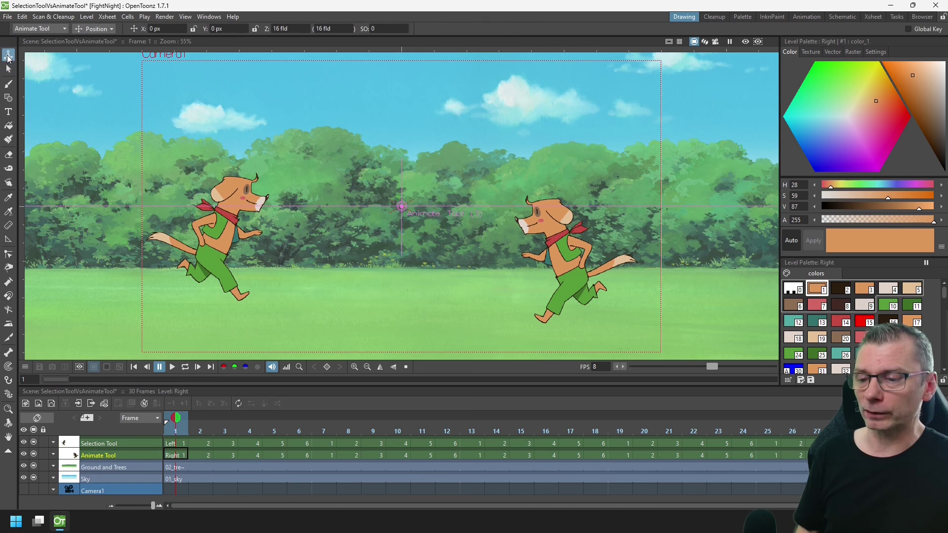
{"action": "left_click", "coordinate": [99, 29]}
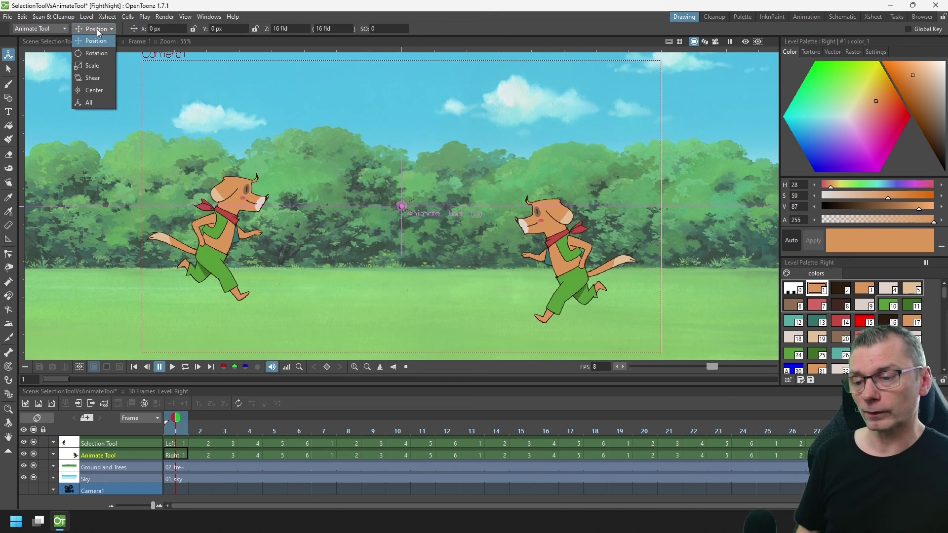
{"action": "left_click", "coordinate": [88, 103]}
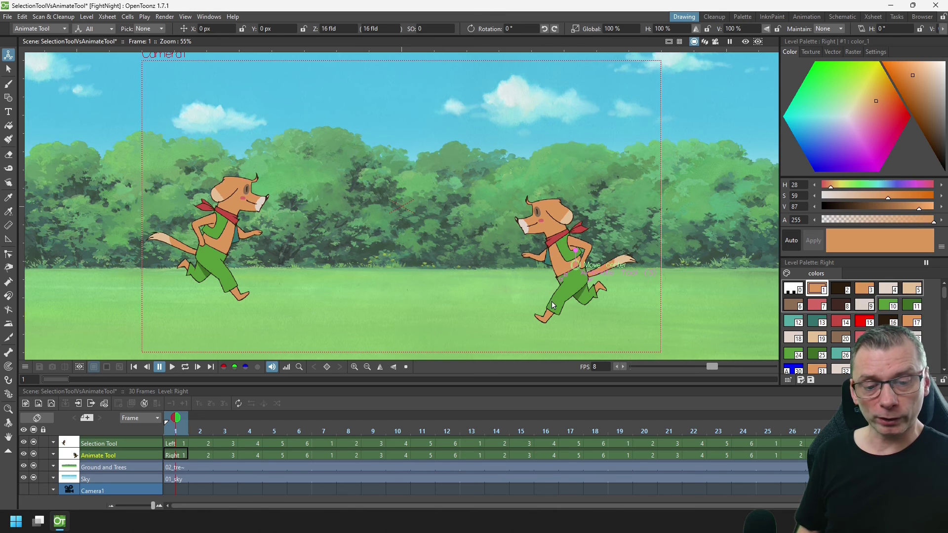
{"action": "left_click_drag", "start_coordinate": [552, 301], "coordinate": [704, 288]}
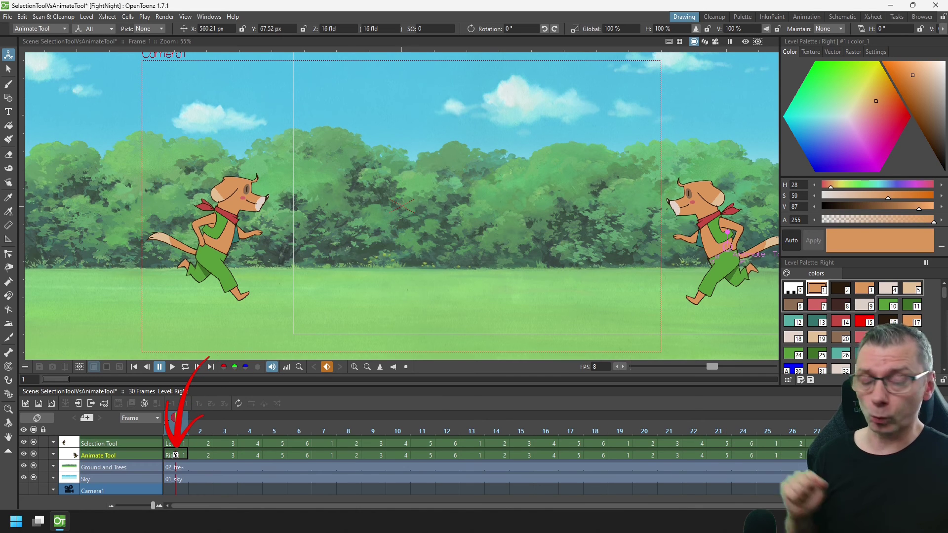
Step: Key the right dog past the left edge on frame 30 and save the scene
{"action": "left_click", "coordinate": [177, 455]}
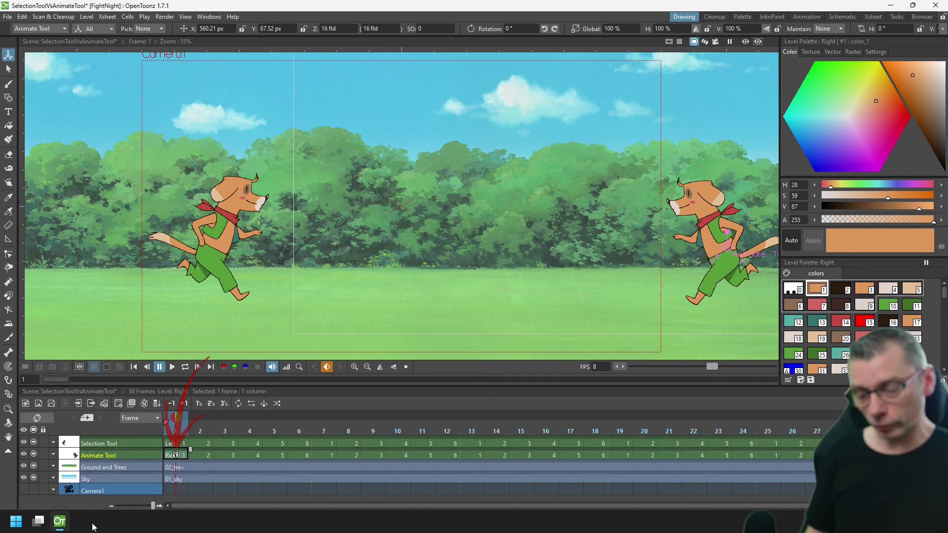
{"action": "left_click", "coordinate": [112, 505]}
{"action": "left_click", "coordinate": [111, 506]}
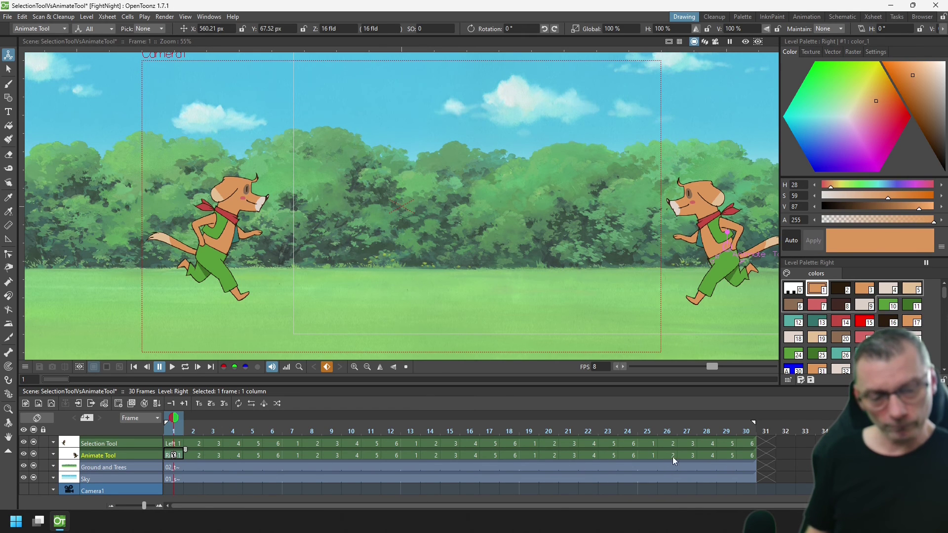
{"action": "left_click", "coordinate": [751, 454]}
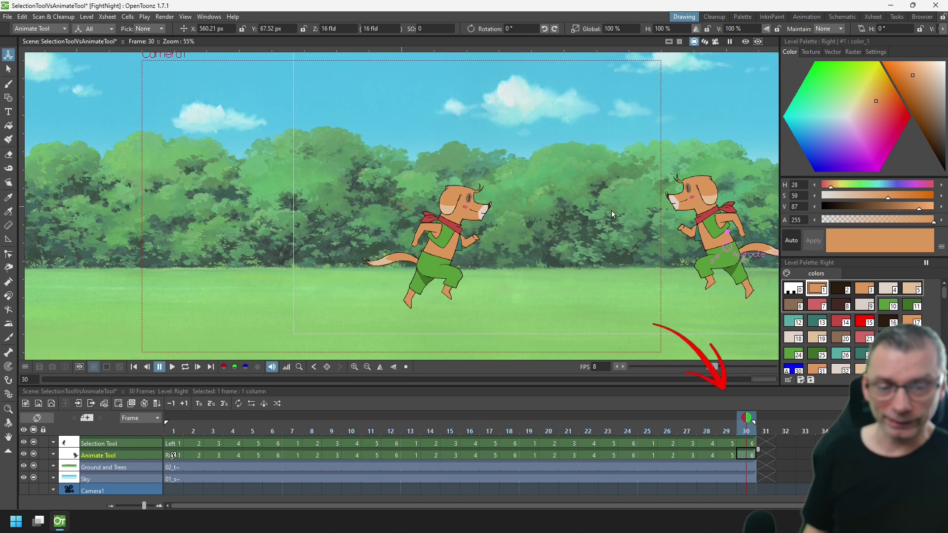
{"action": "left_click_drag", "start_coordinate": [725, 218], "coordinate": [55, 232]}
{"action": "key", "text": "ctrl+s"}
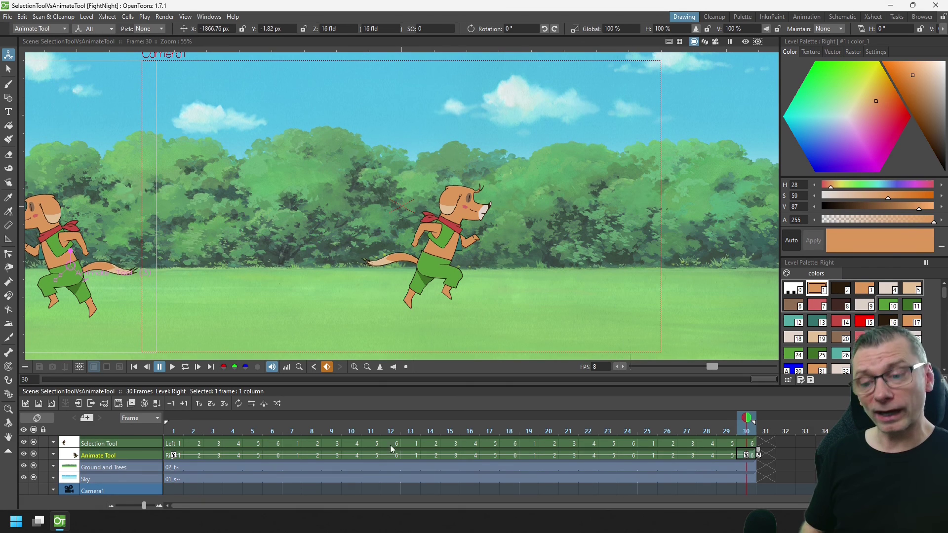
Step: Hide the left dog's column and play from frame 1 so the right dog runs leftward
{"action": "left_click", "coordinate": [34, 443]}
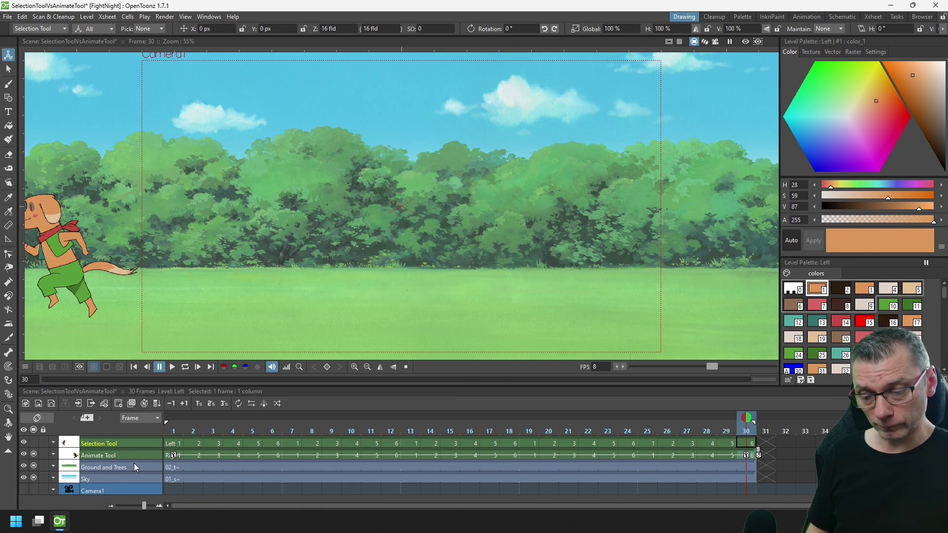
{"action": "left_click", "coordinate": [173, 455]}
{"action": "key", "text": "a"}
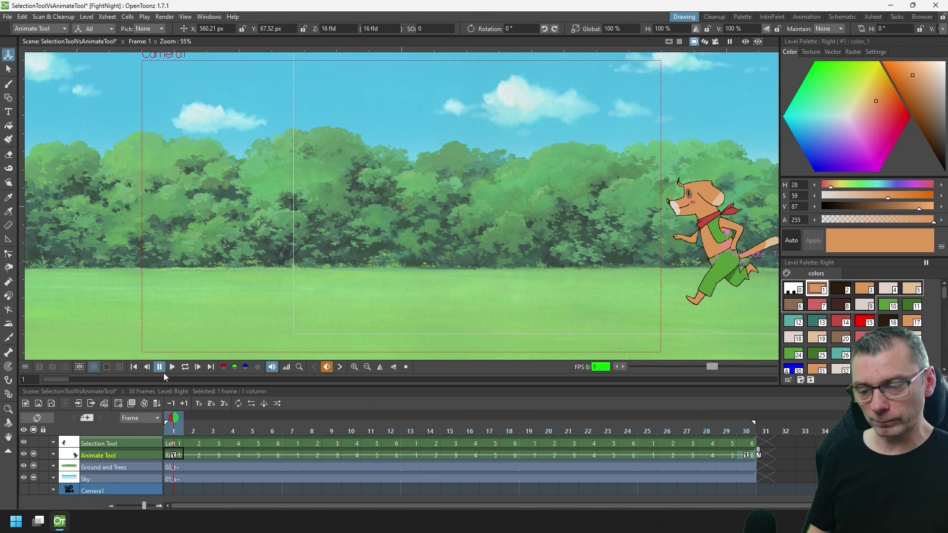
{"action": "left_click", "coordinate": [170, 367]}
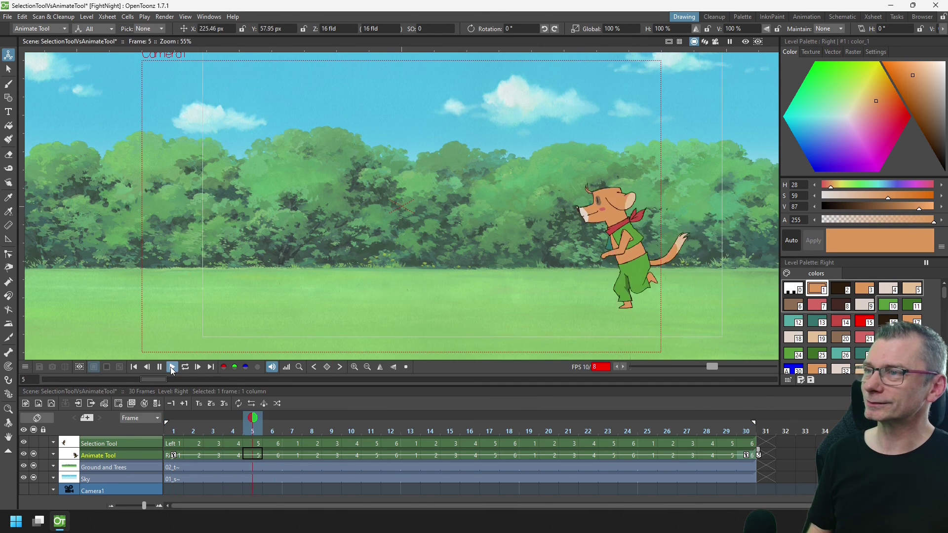